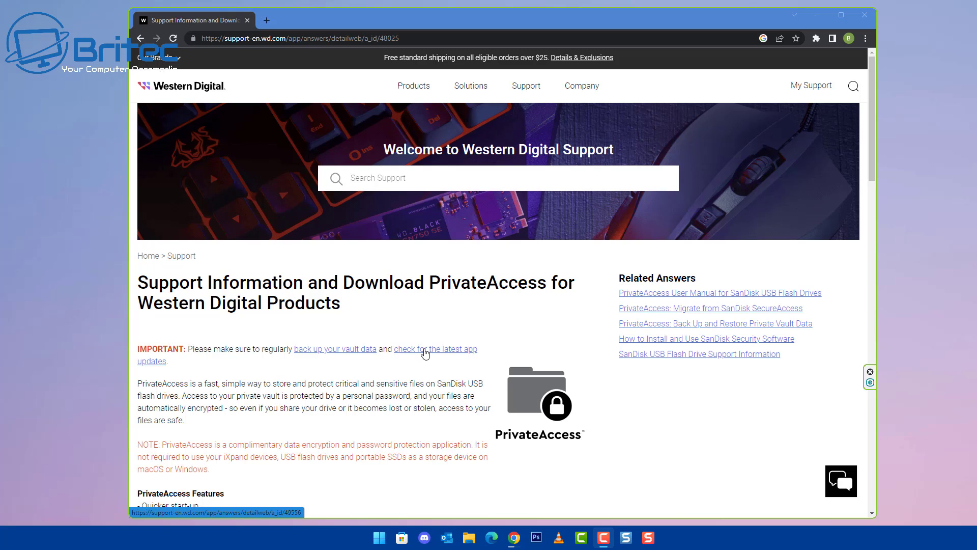
Step: Download the Windows PrivateAccess installer and run privateaccess-win.exe from the download bar
scroll(425, 353, "down", 3)
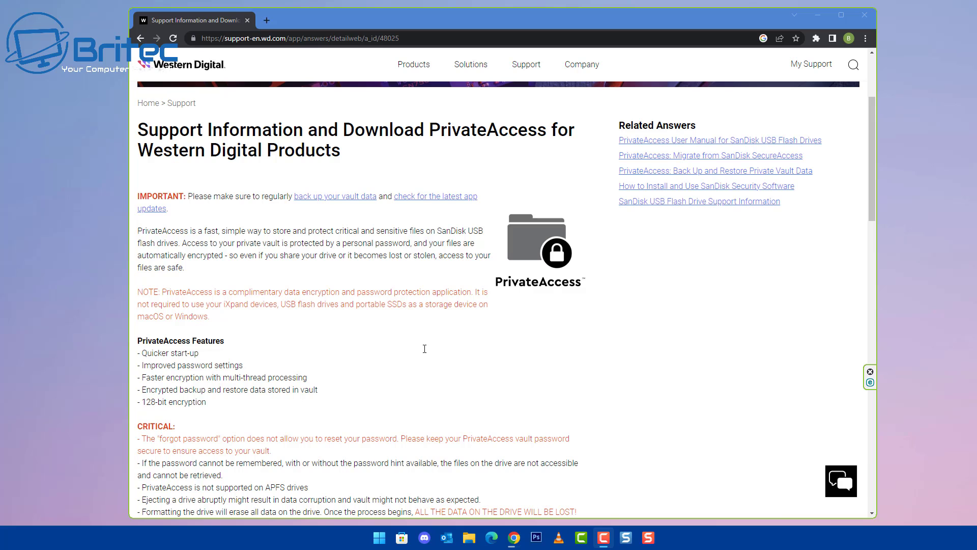
scroll(424, 348, "down", 2)
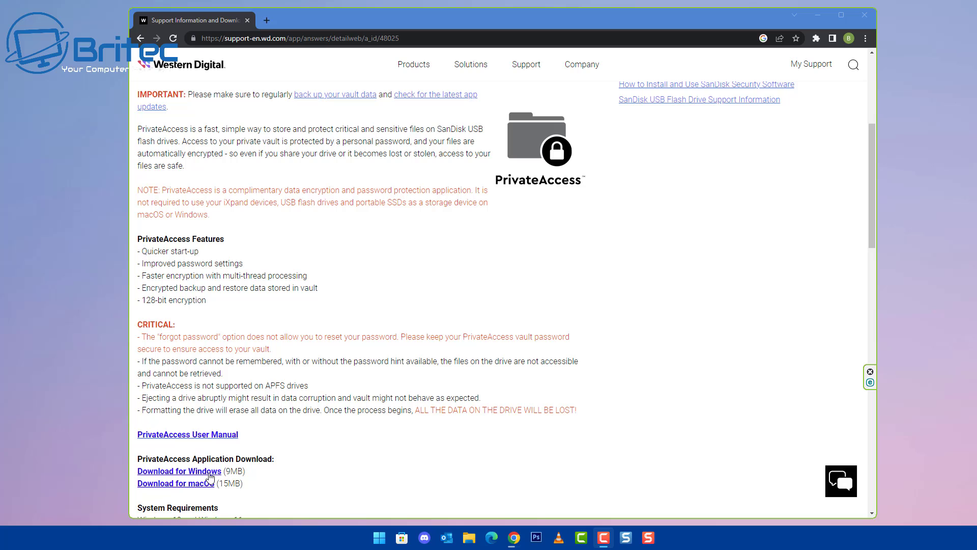
scroll(202, 443, "down", 1)
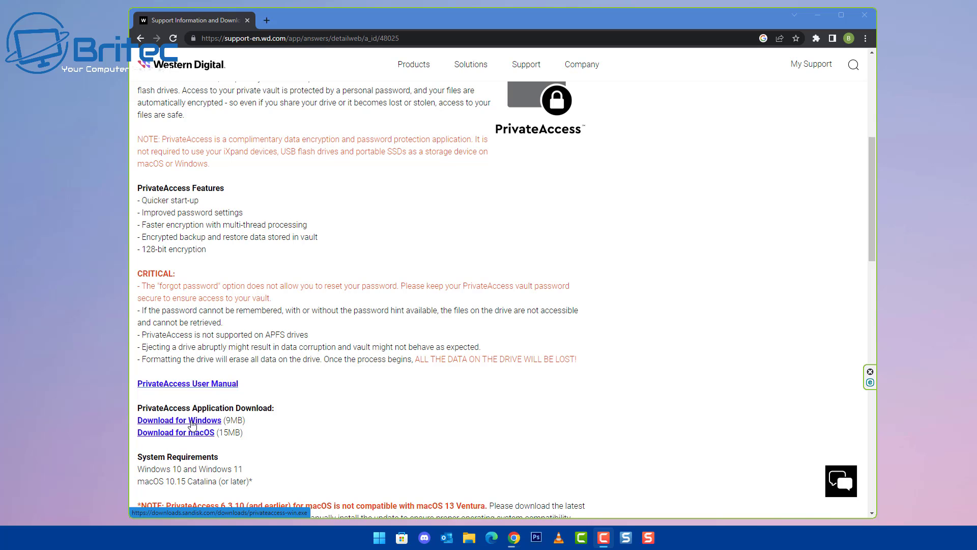
left_click(192, 423)
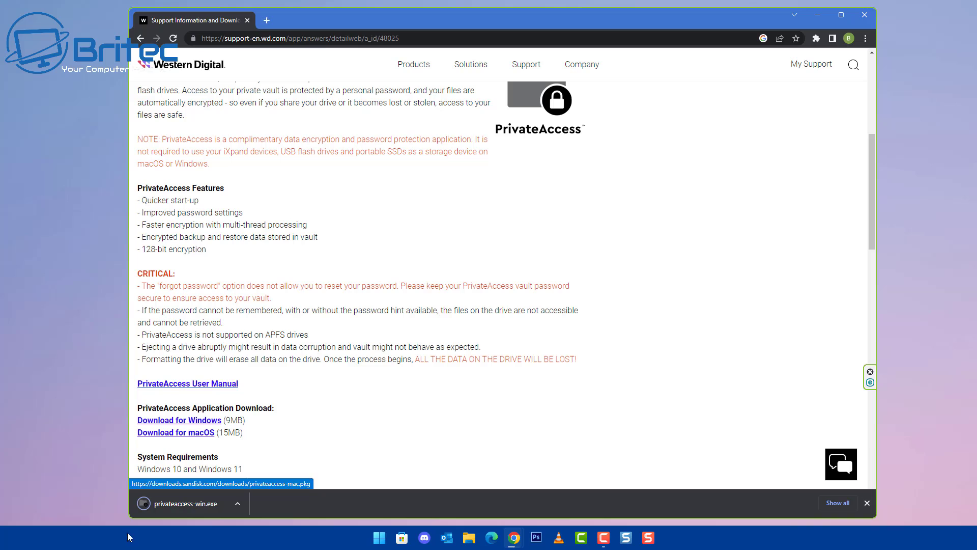
left_click(184, 506)
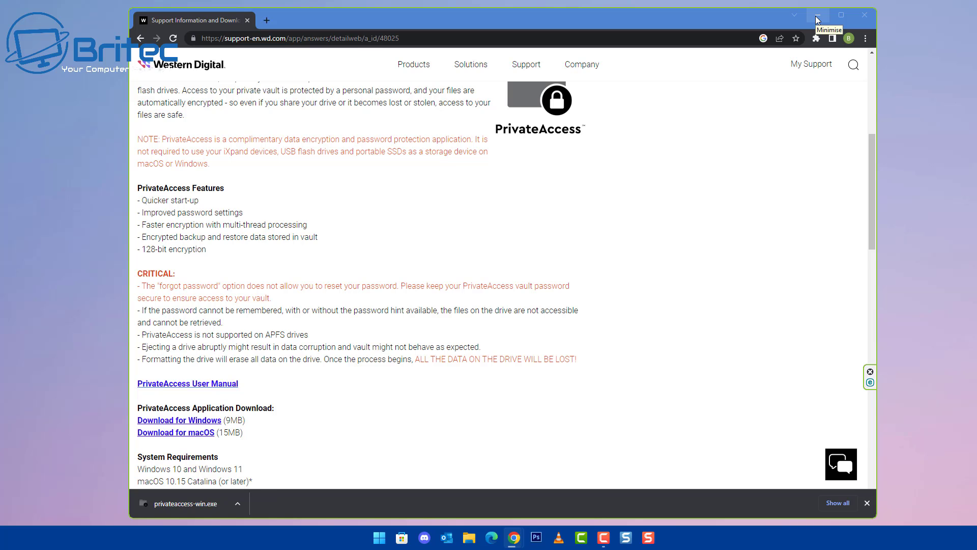
Step: Minimise the browser, dismiss the backup reminder, skip Welcome, and accept the EULA
left_click(817, 19)
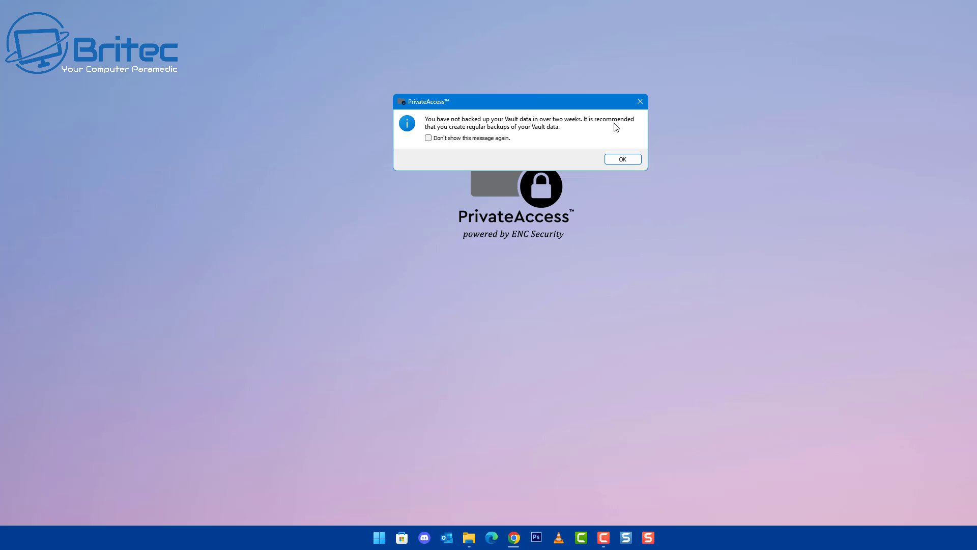
left_click(624, 161)
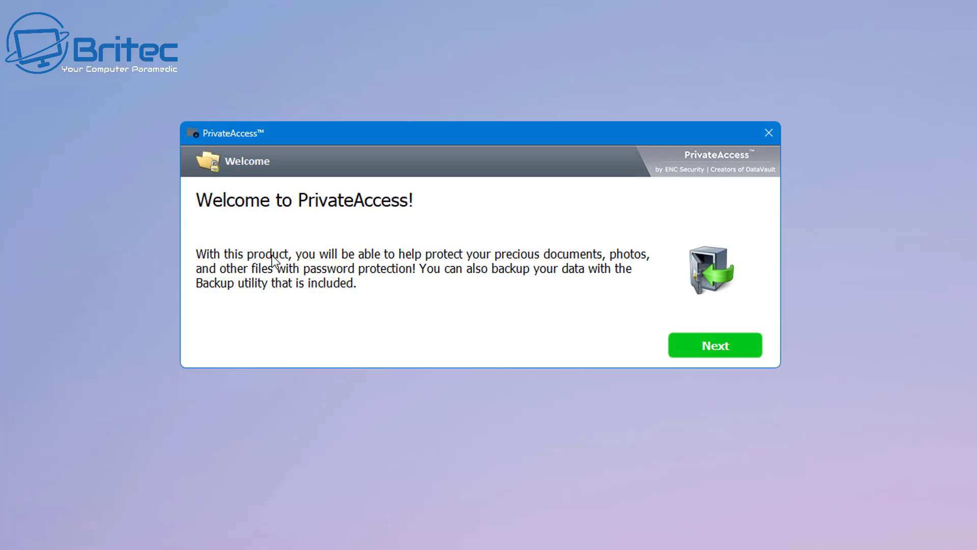
left_click(728, 350)
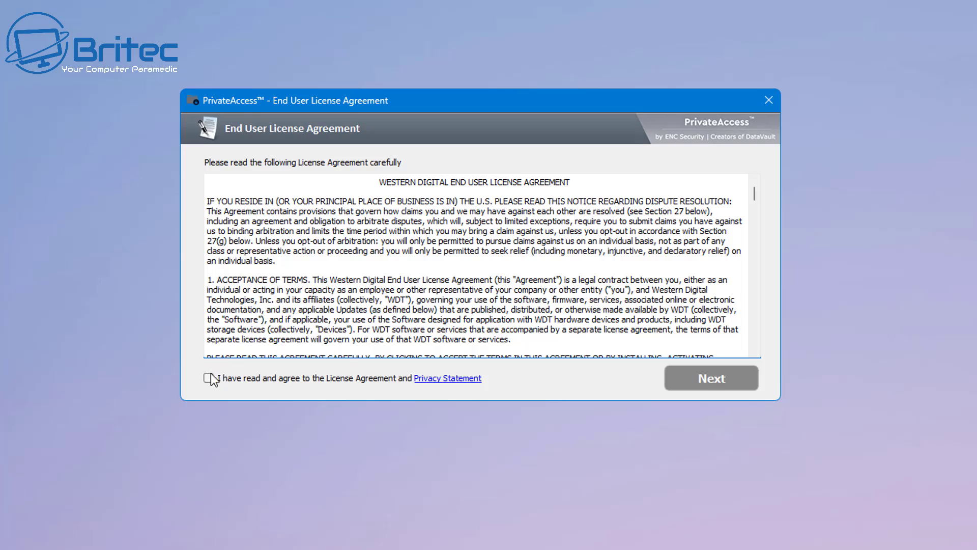
left_click_drag(754, 204, 757, 356)
left_click(209, 378)
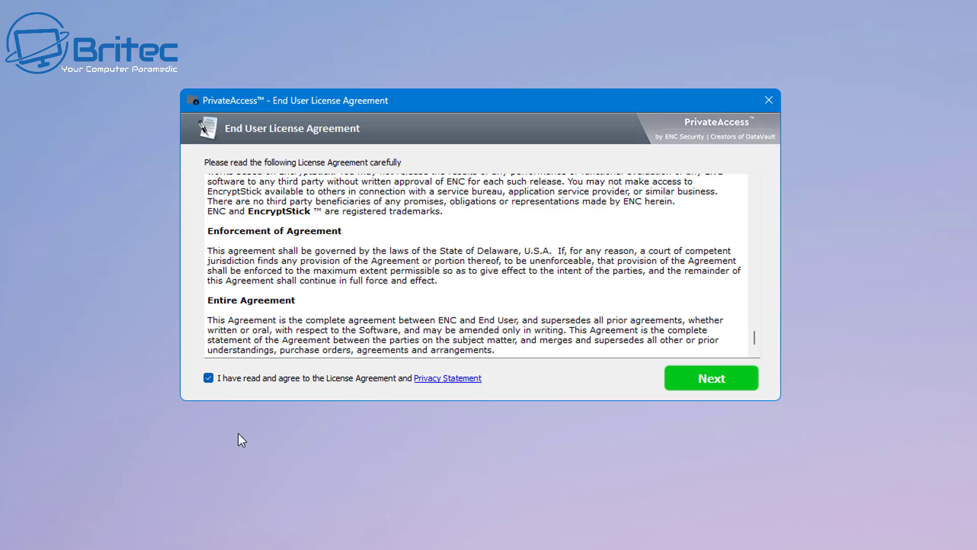
left_click(703, 379)
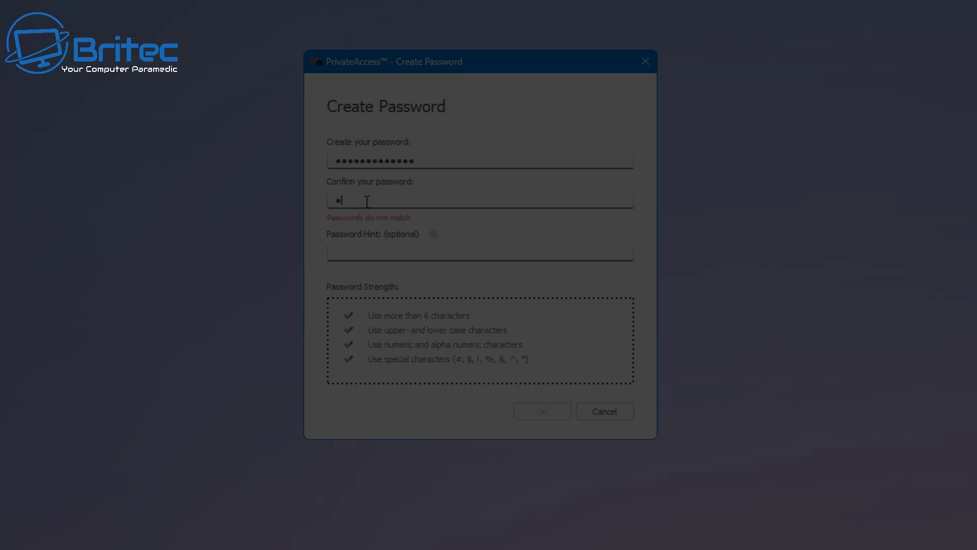
Step: Enter the new vault password in both password fields and confirm it
type("ababcdefg")
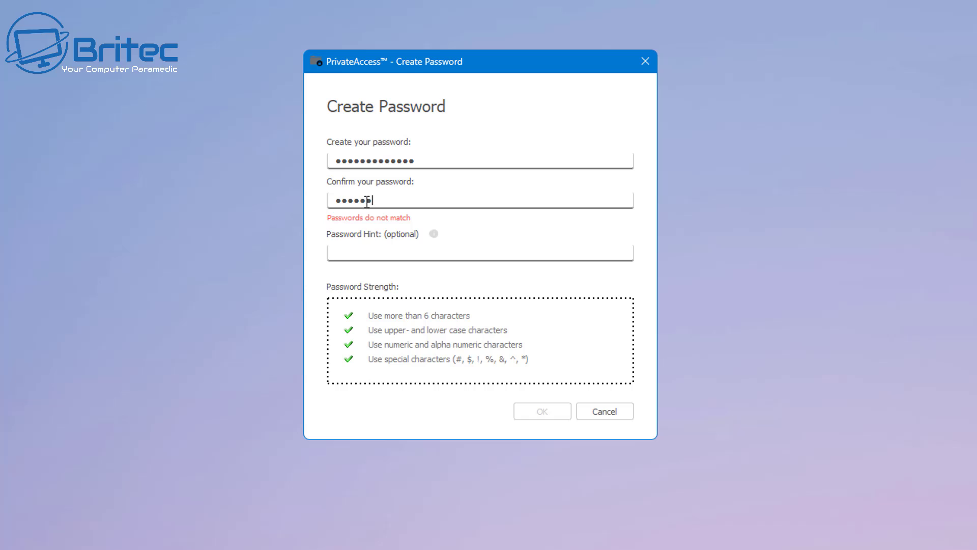
type("hijk")
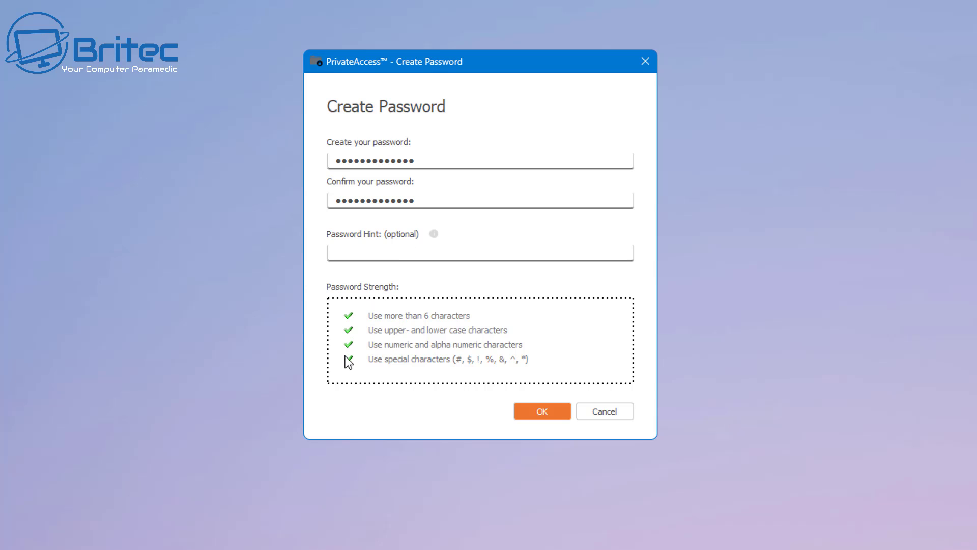
left_click(529, 415)
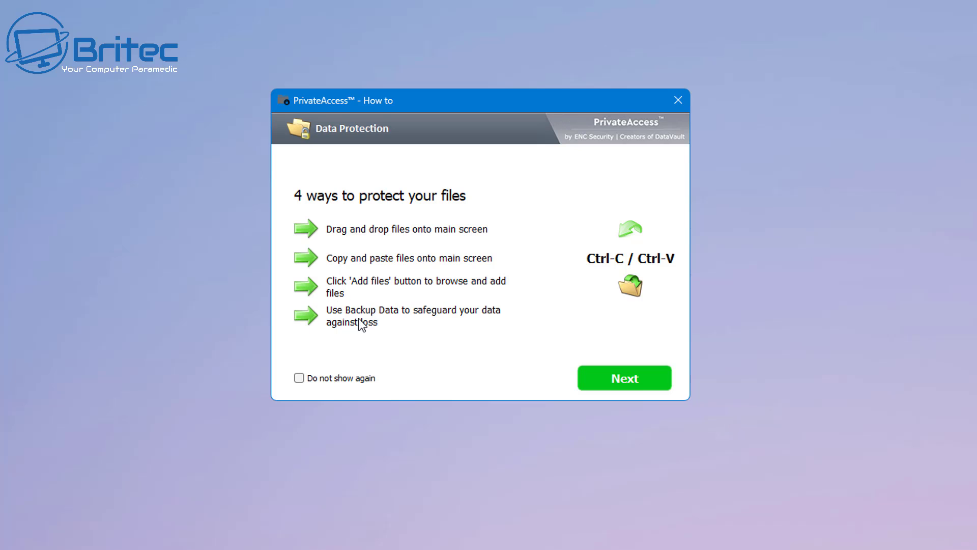
Step: Close the How-to tips and create a protected folder named 'Private Docs'
left_click(623, 382)
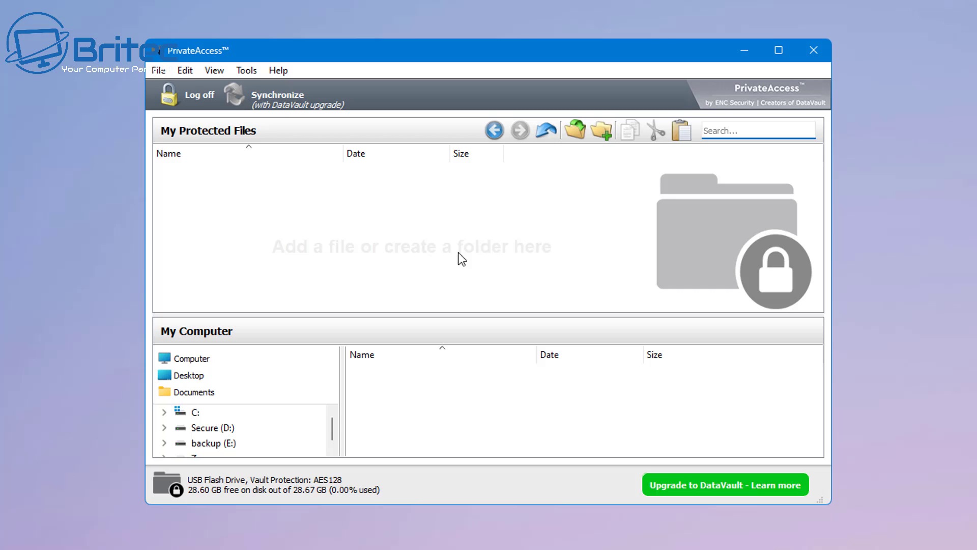
right_click(176, 181)
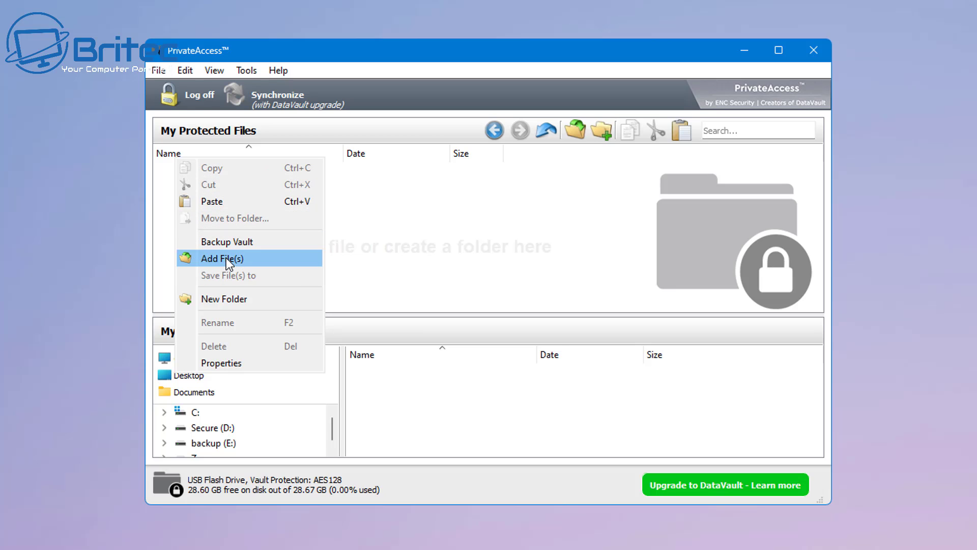
left_click(218, 301)
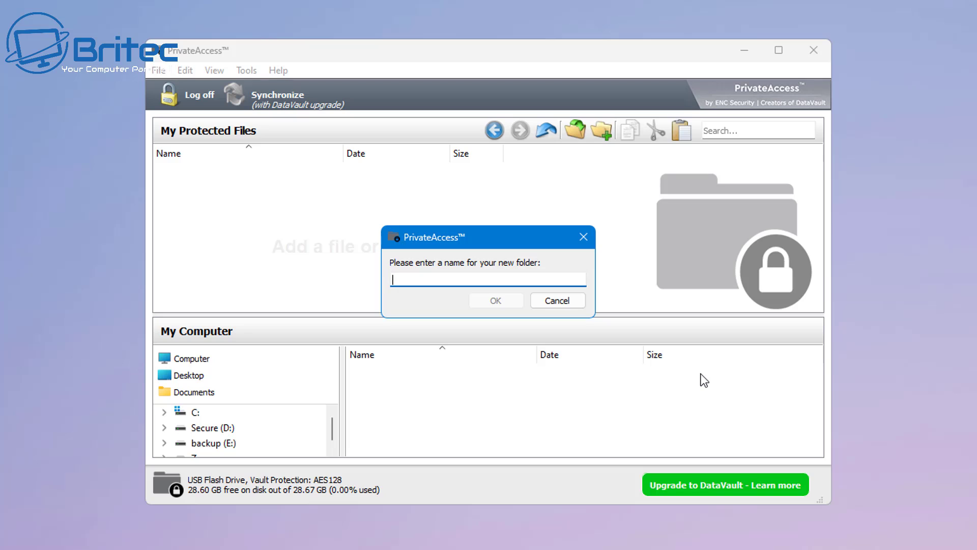
type("Private D")
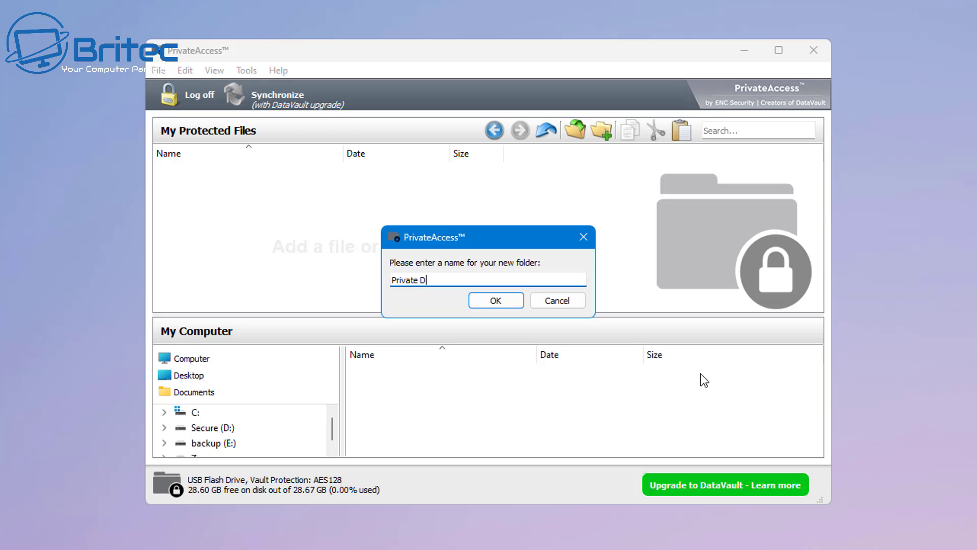
type("ocs")
left_click(493, 308)
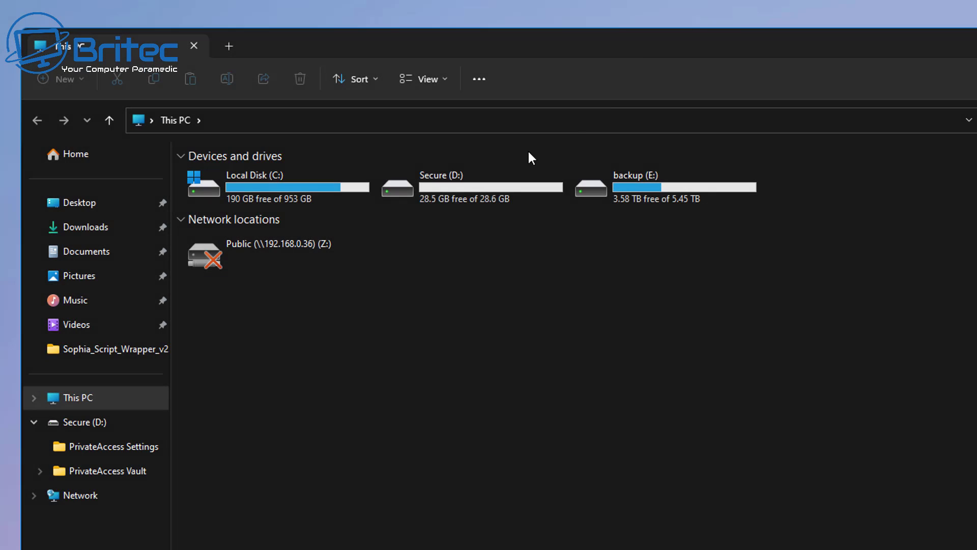
Step: Inspect the PrivateAccess Settings and PrivateAccess Vault folders on Secure (D:), returning to the drive each time
double_click(453, 194)
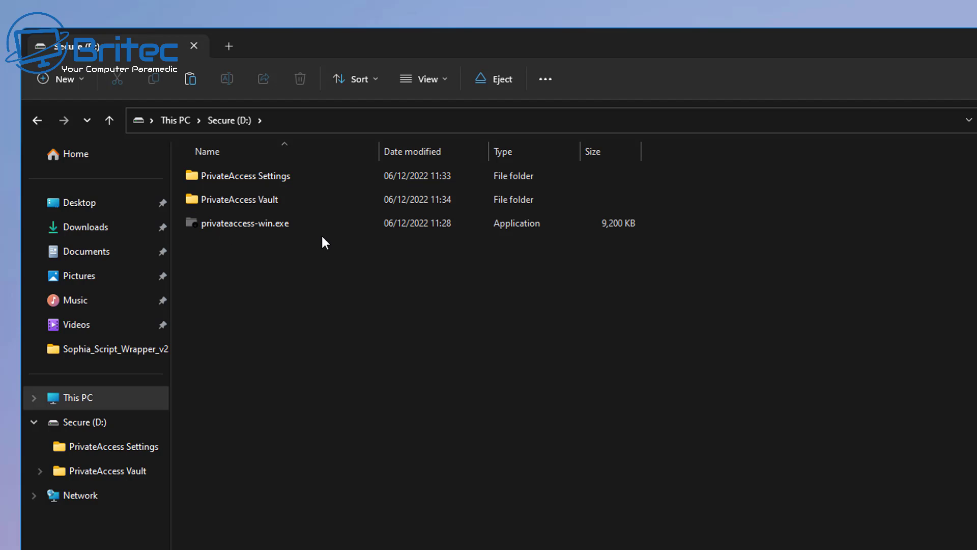
mouse_move(257, 203)
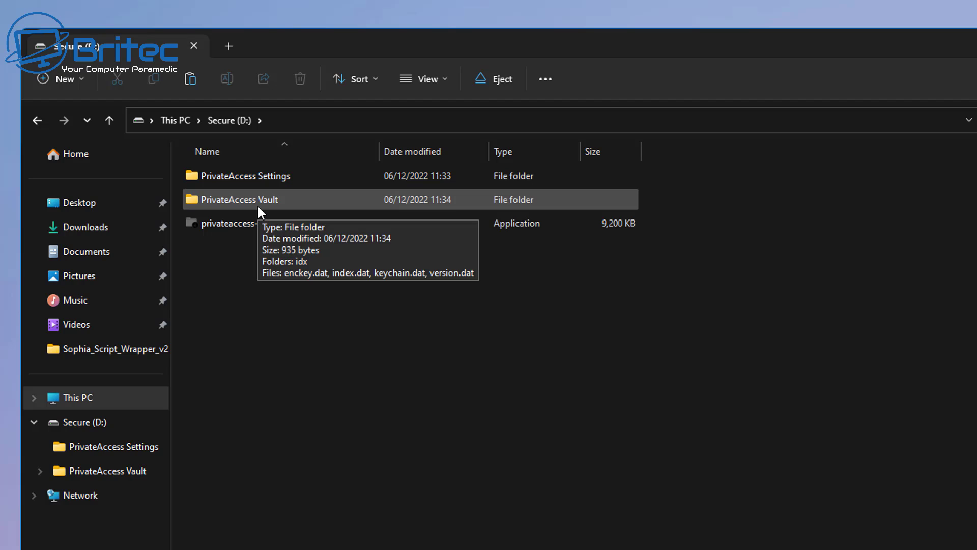
double_click(269, 177)
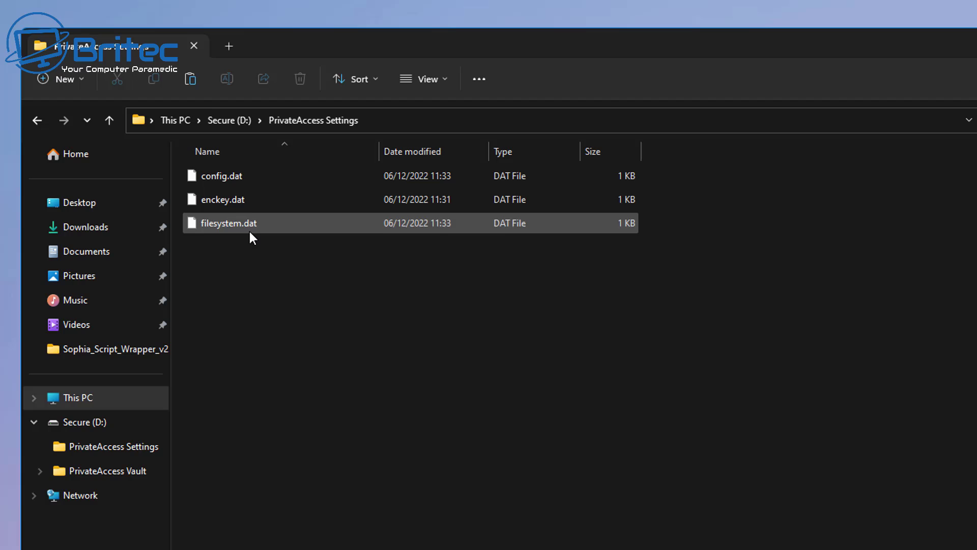
left_click(37, 120)
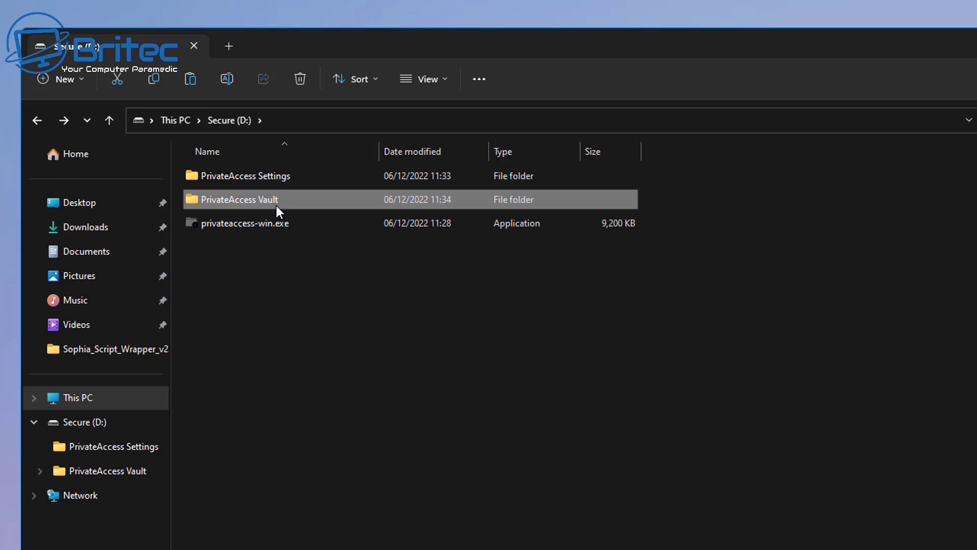
double_click(275, 203)
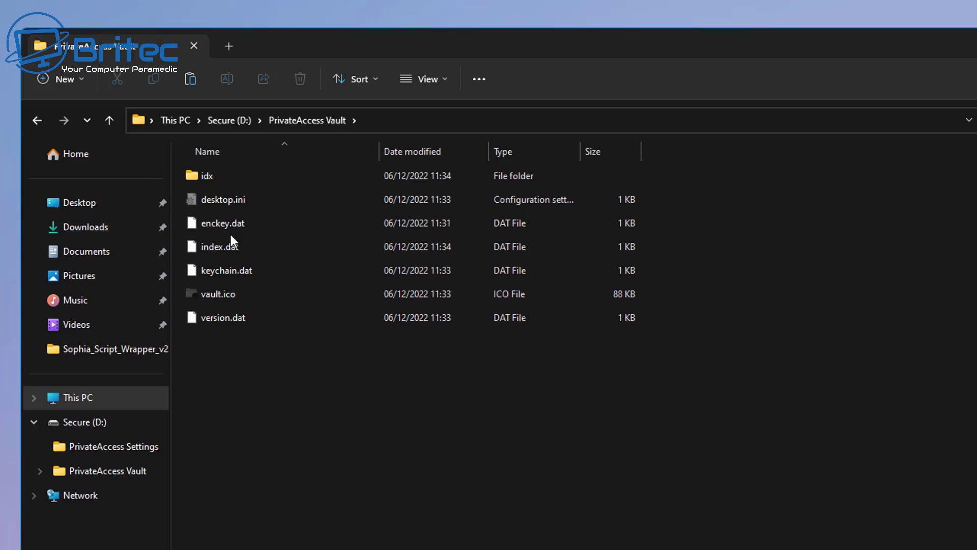
left_click(39, 121)
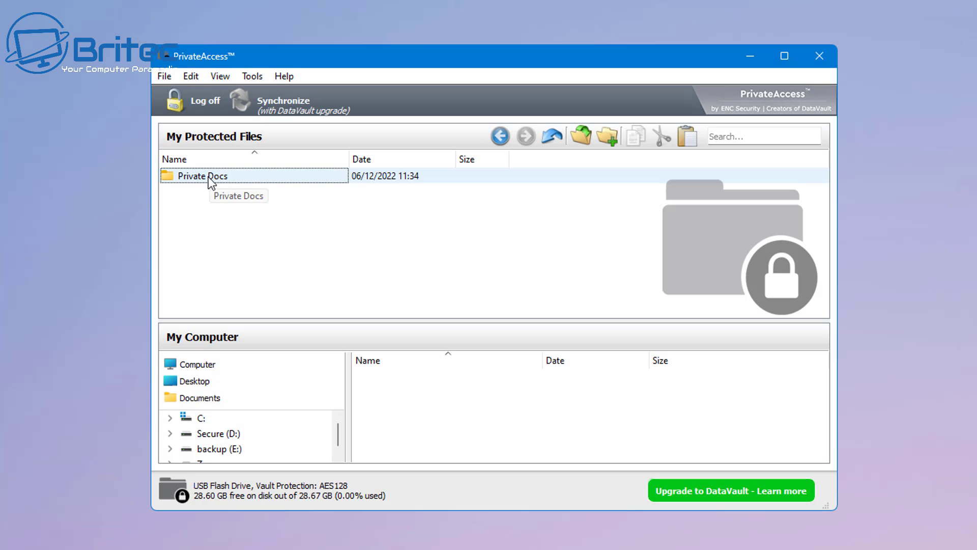
Step: Inside Private Docs, add and encrypt both Pictures PNGs: the faster WiFi and PC Problems images
double_click(208, 177)
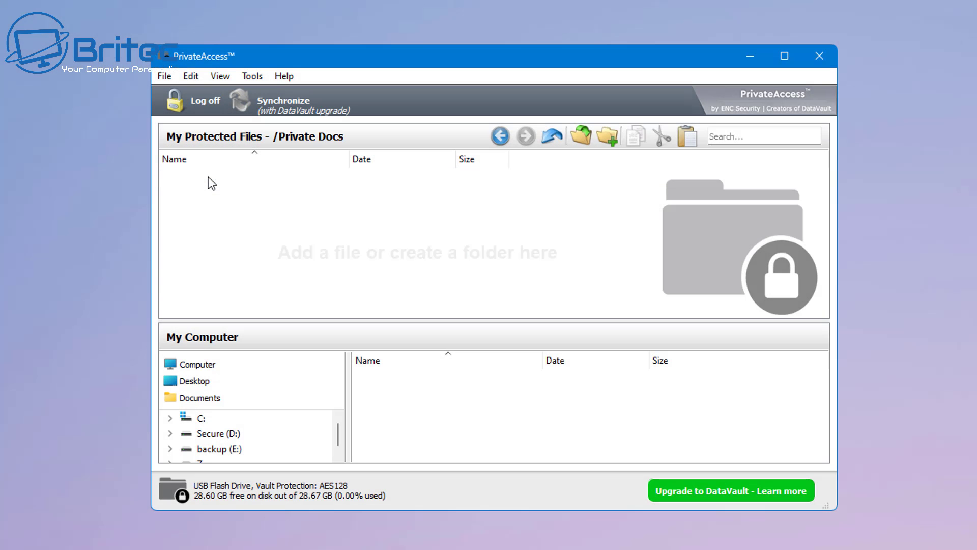
right_click(194, 206)
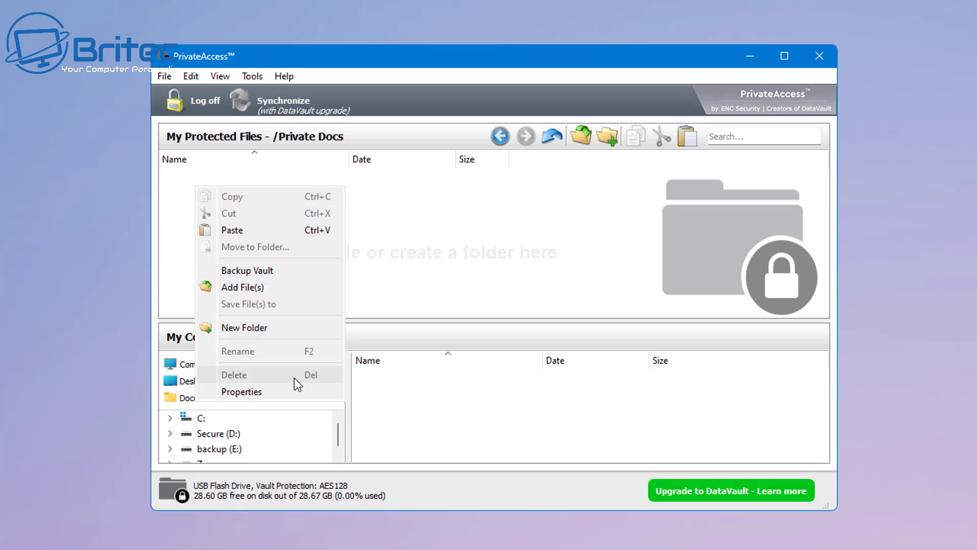
left_click(289, 285)
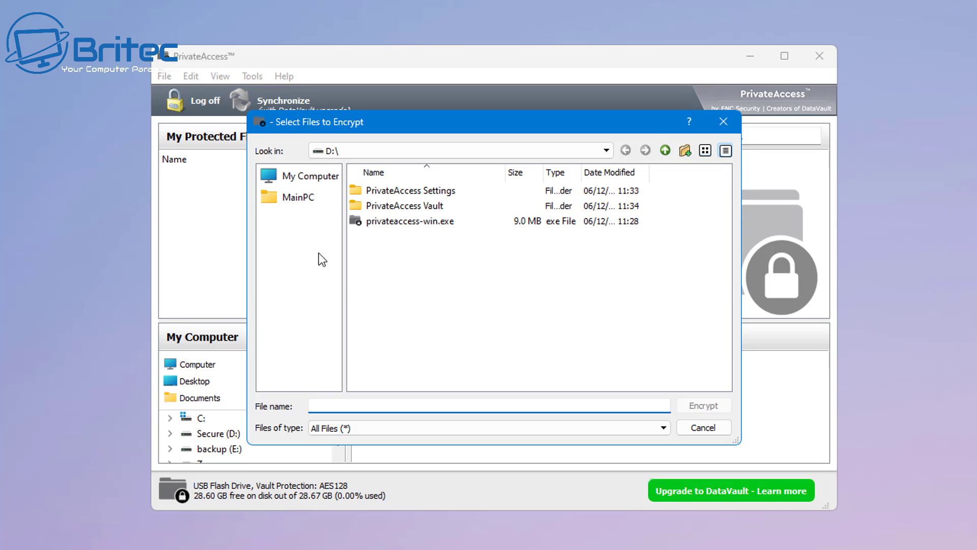
left_click(289, 199)
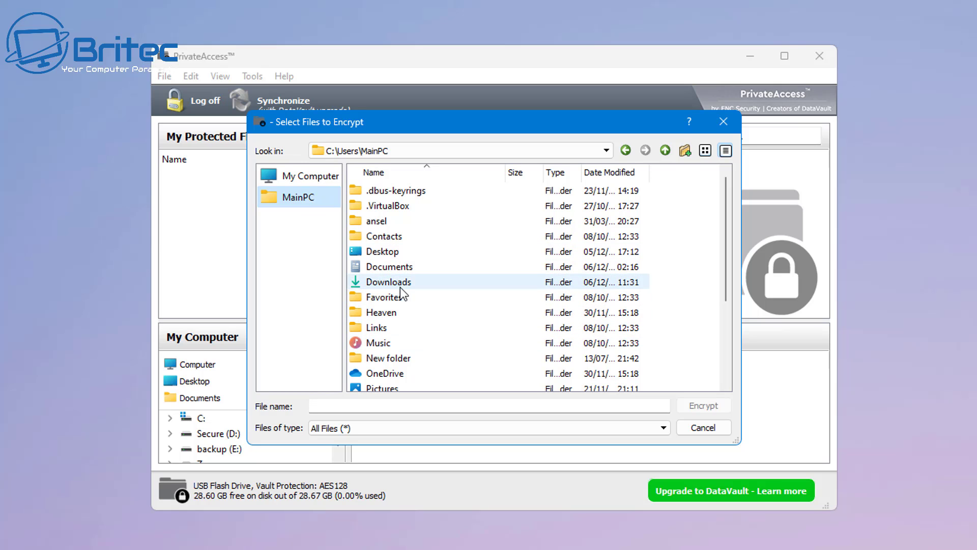
scroll(400, 287, "down", 1)
left_click(394, 346)
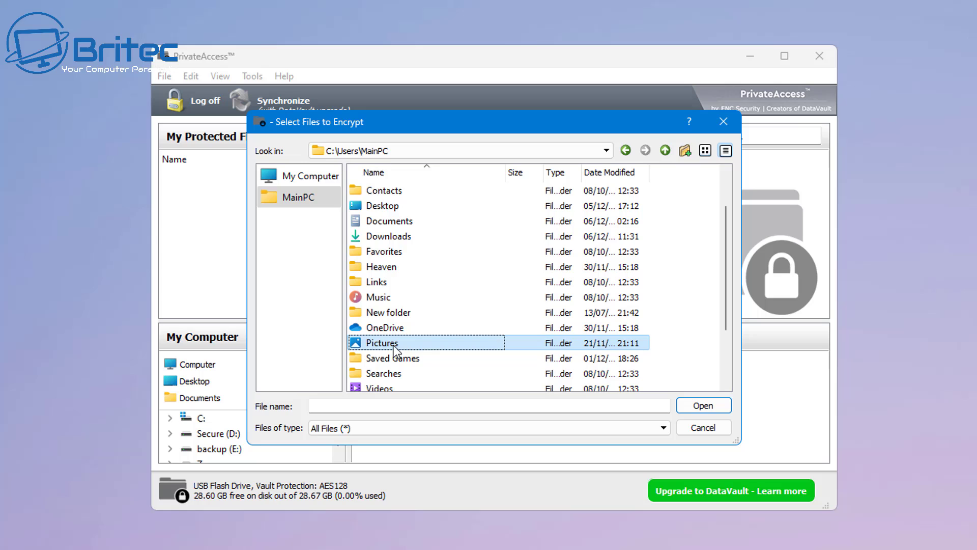
double_click(394, 348)
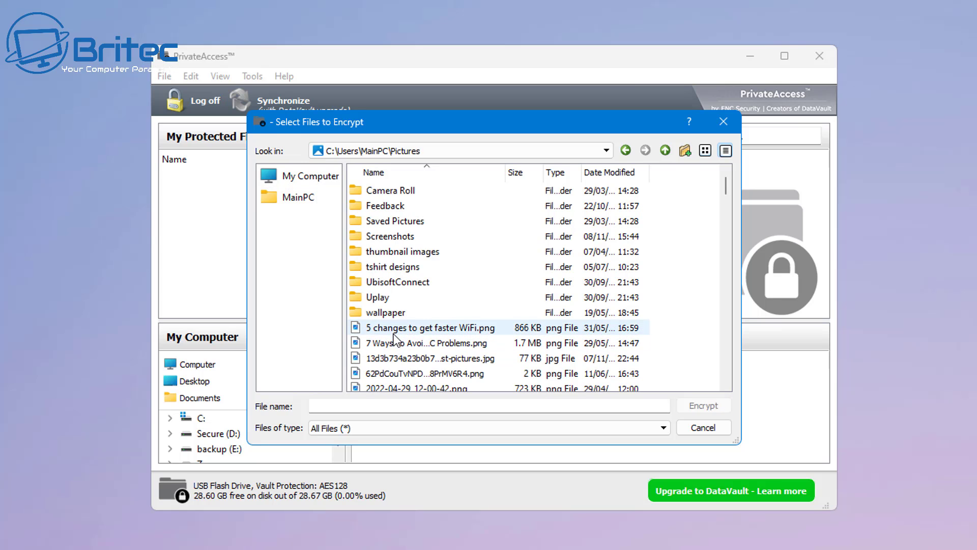
left_click(418, 328)
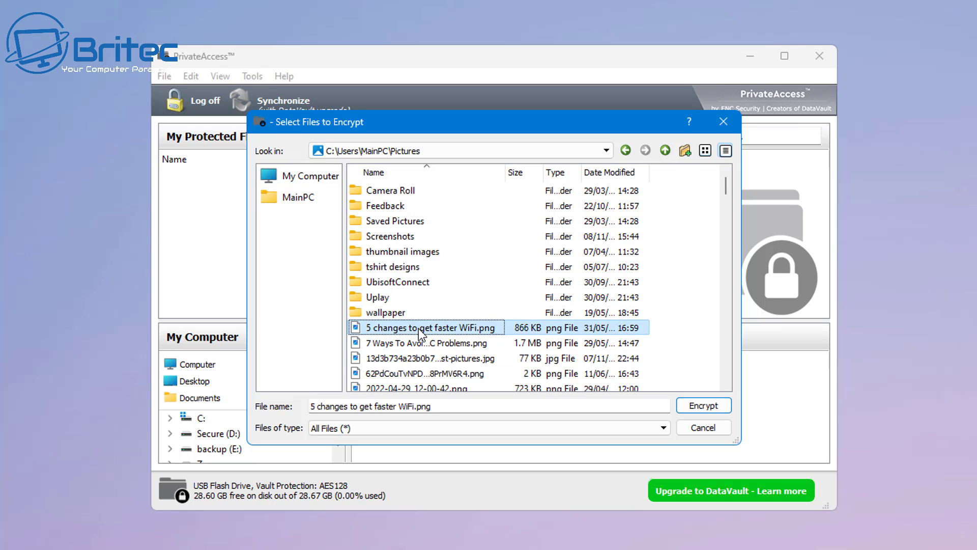
left_click(408, 343, "ctrl")
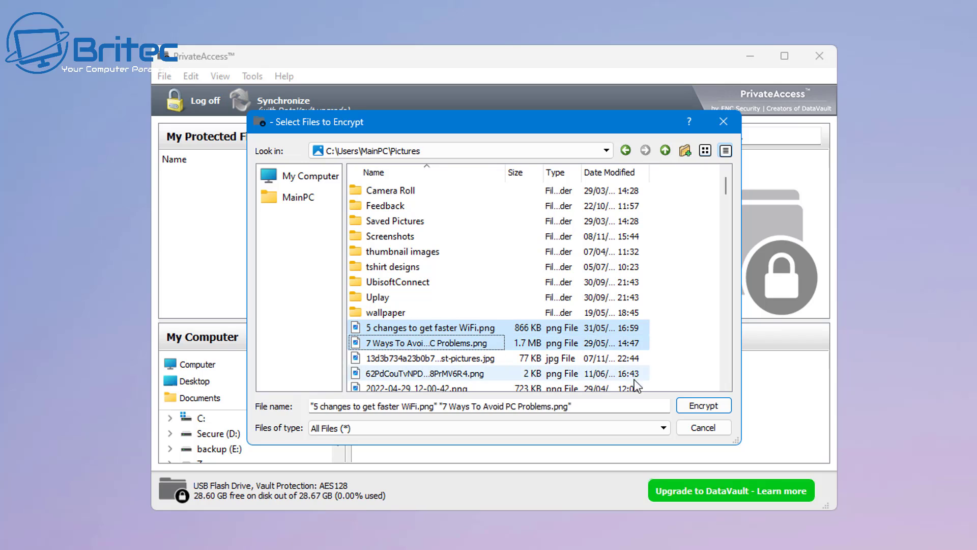
left_click(703, 406)
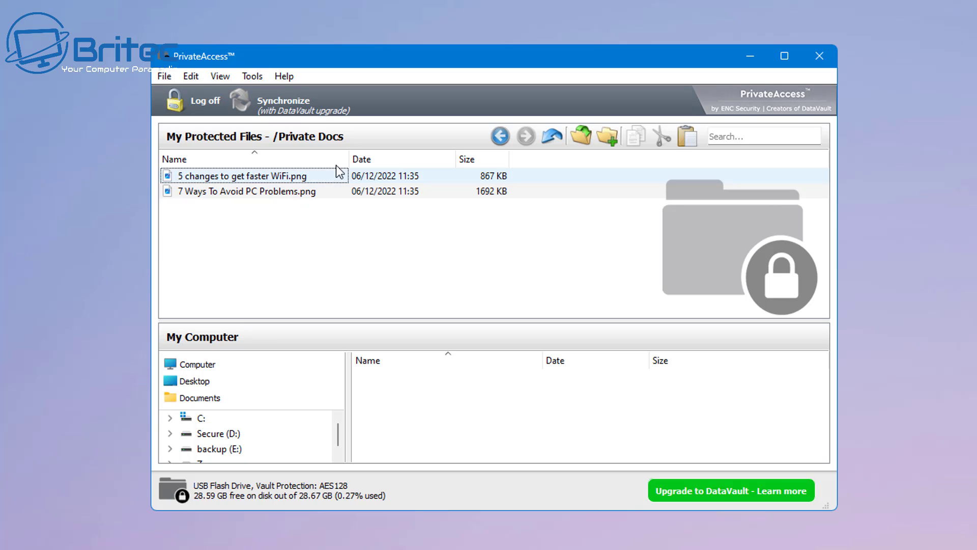
Step: Widen the Name column of the protected files and browse the vault's menus
left_click_drag(348, 160, 373, 160)
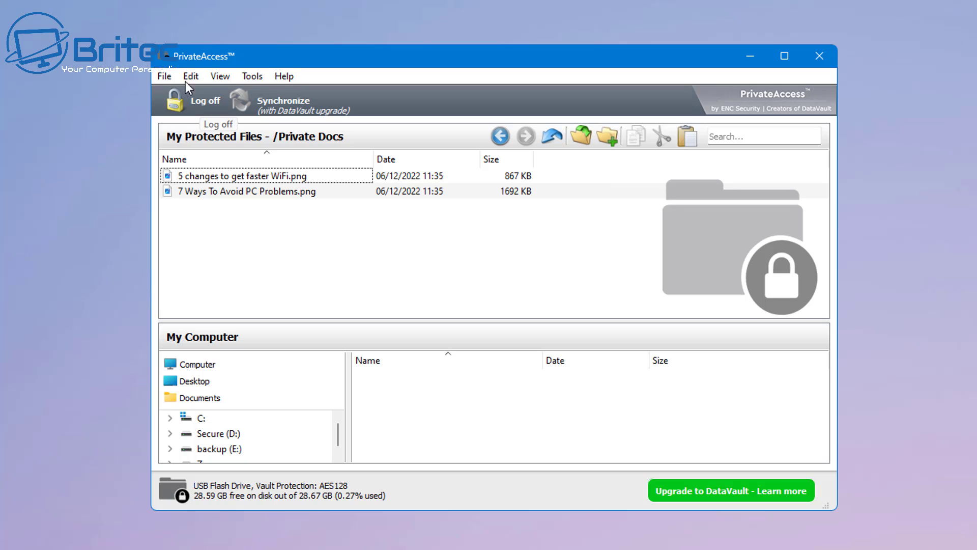
left_click(163, 77)
mouse_move(196, 77)
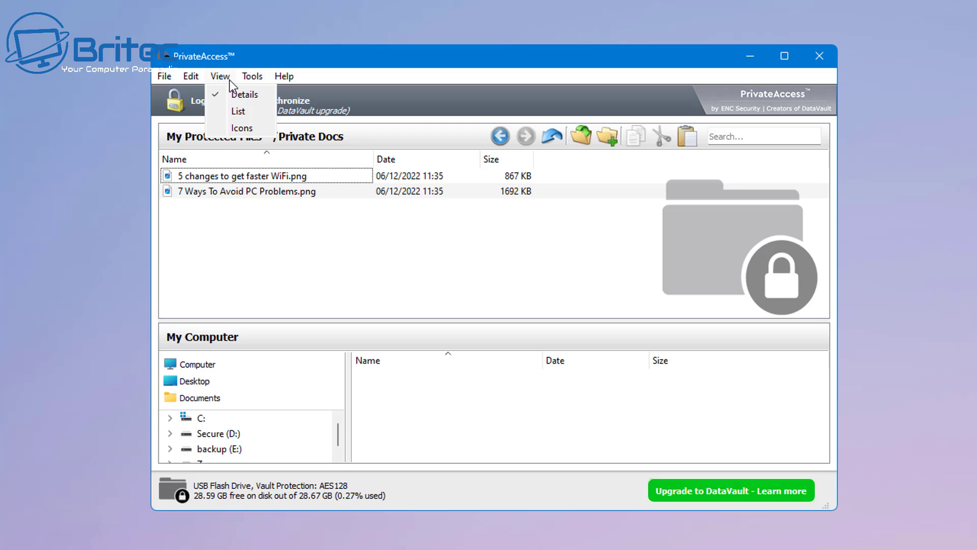
mouse_move(253, 80)
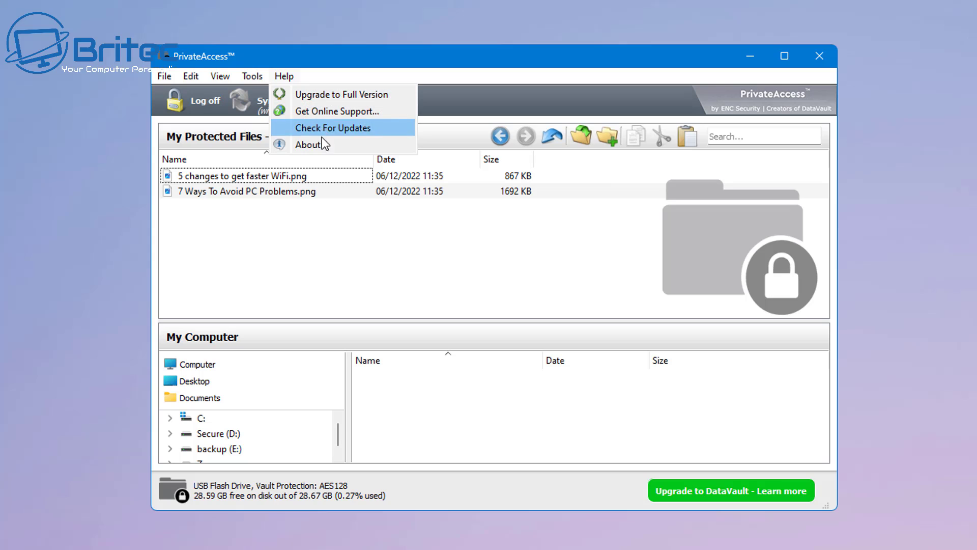
left_click(329, 241)
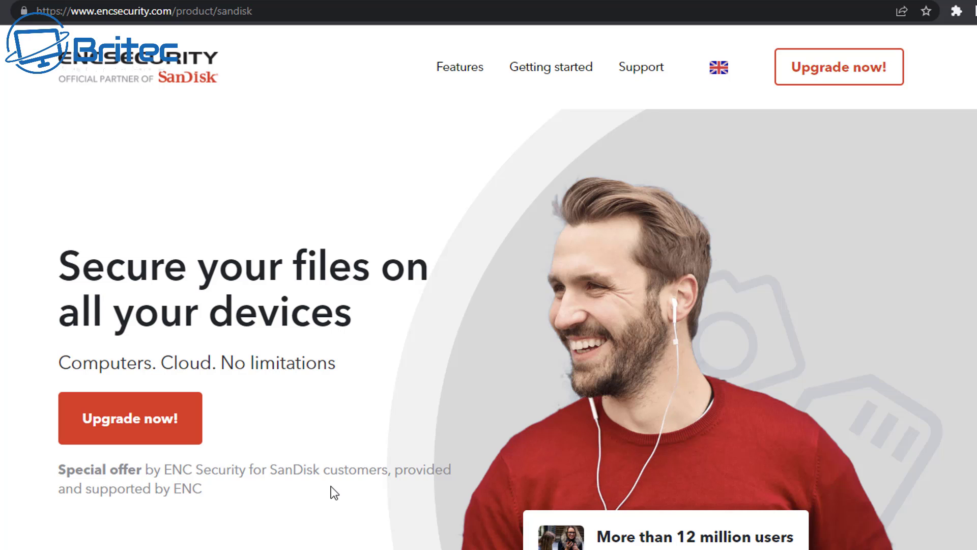
Step: Scroll the encsecurity.com SanDisk page to the £14.99 life-time license card and back up
scroll(330, 486, "down", 1)
scroll(331, 486, "down", 5)
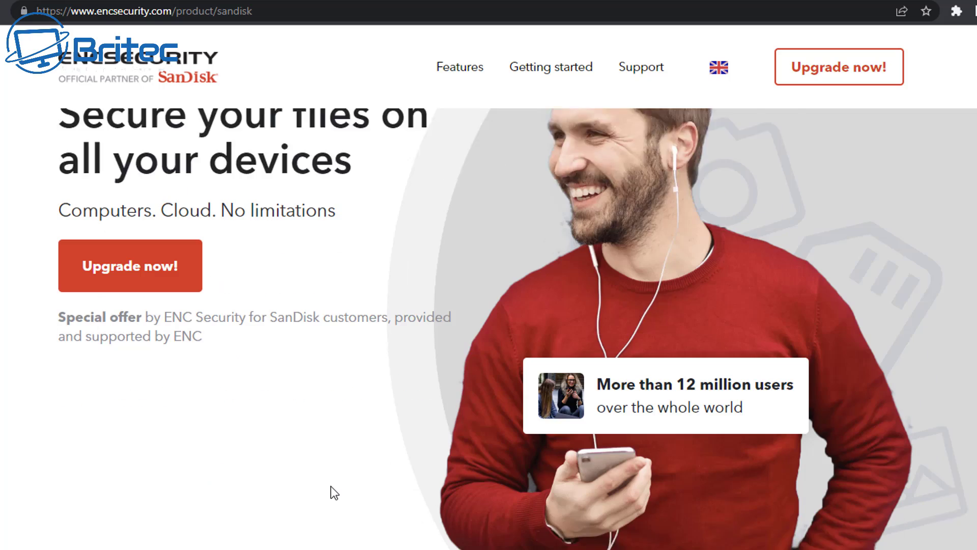
scroll(331, 487, "down", 2)
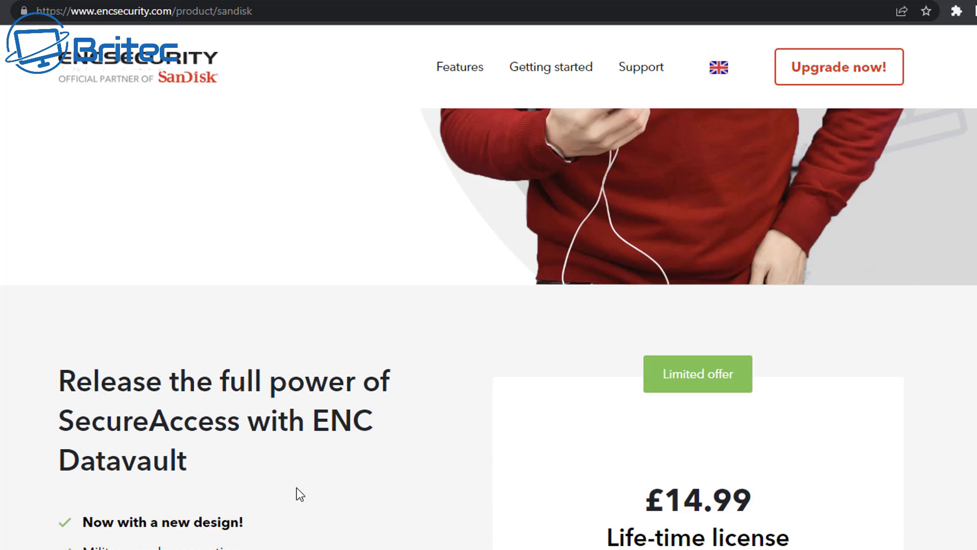
scroll(68, 415, "down", 2)
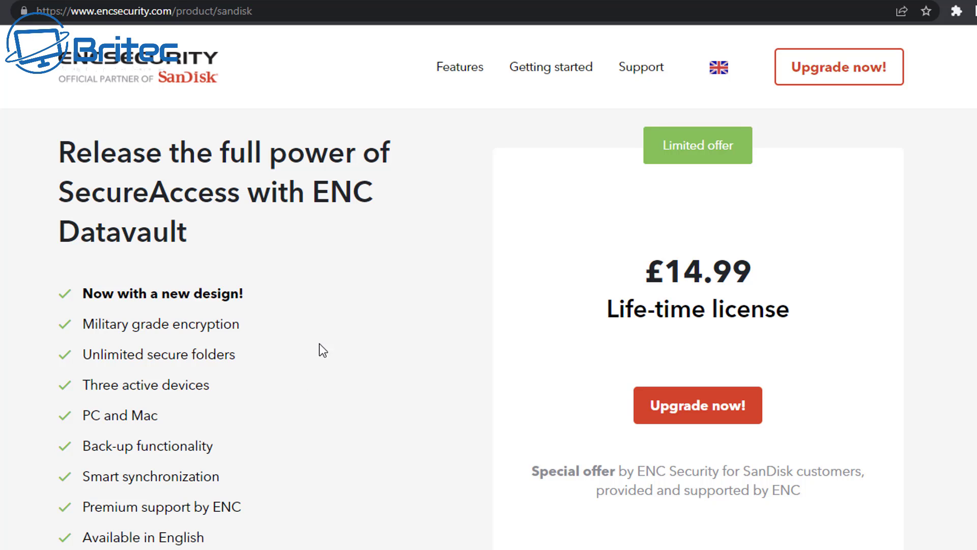
scroll(221, 465, "up", 4)
scroll(218, 459, "up", 6)
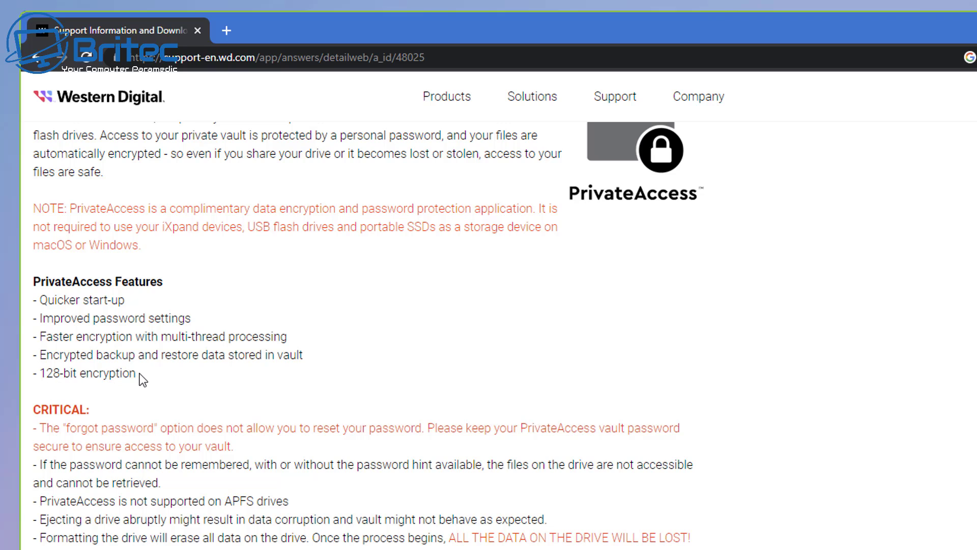
Step: Highlight the '128-bit encryption' line in the PrivateAccess Features list
left_click_drag(143, 374, 40, 373)
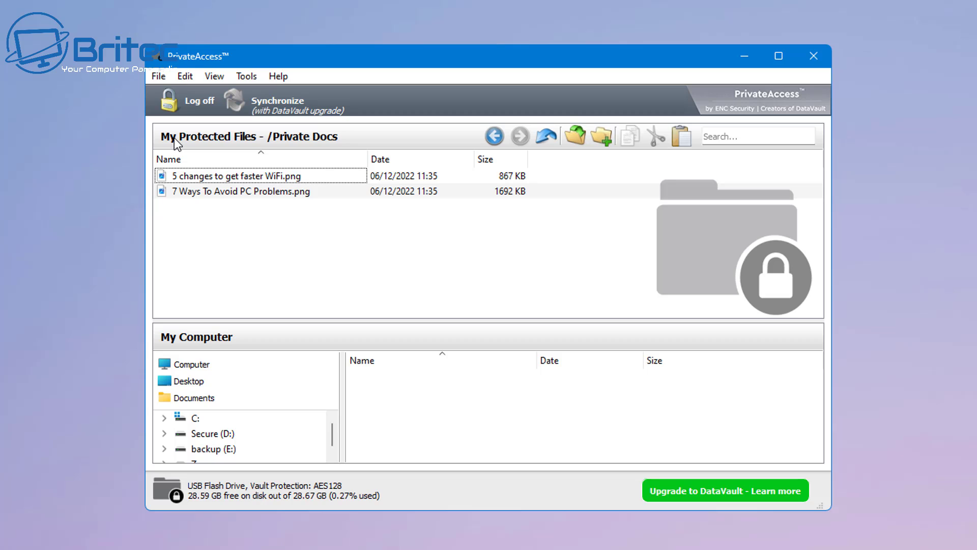
Step: Log off PrivateAccess so the vault locks behind its password
left_click(189, 104)
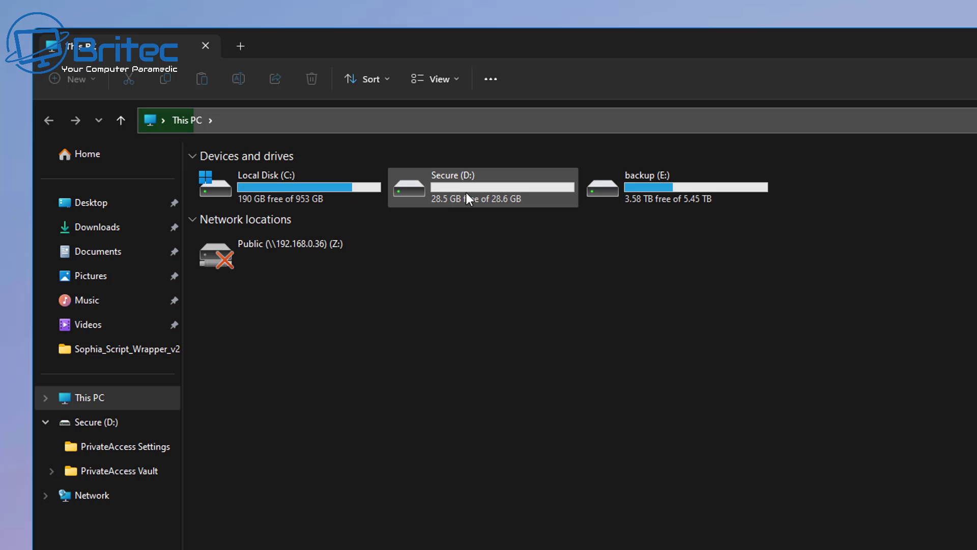
Step: Browse into the vault's aa folder on Secure (D:) and widen Name to reveal its scrambled 868 KB file
left_click(463, 189)
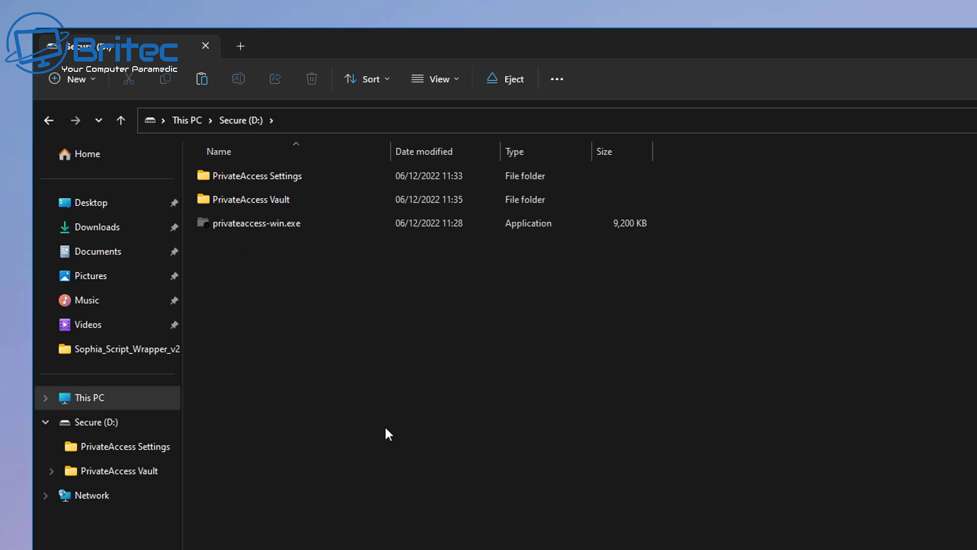
double_click(272, 204)
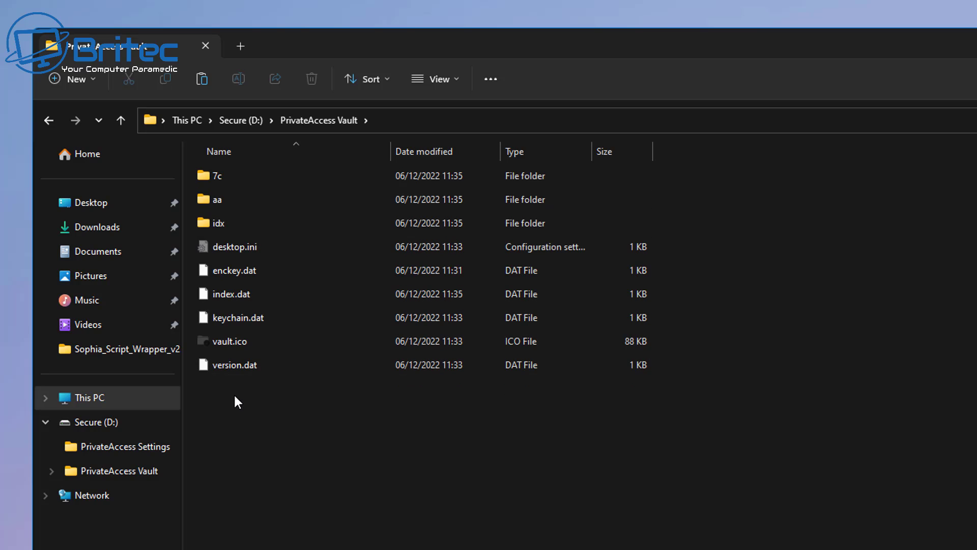
double_click(241, 222)
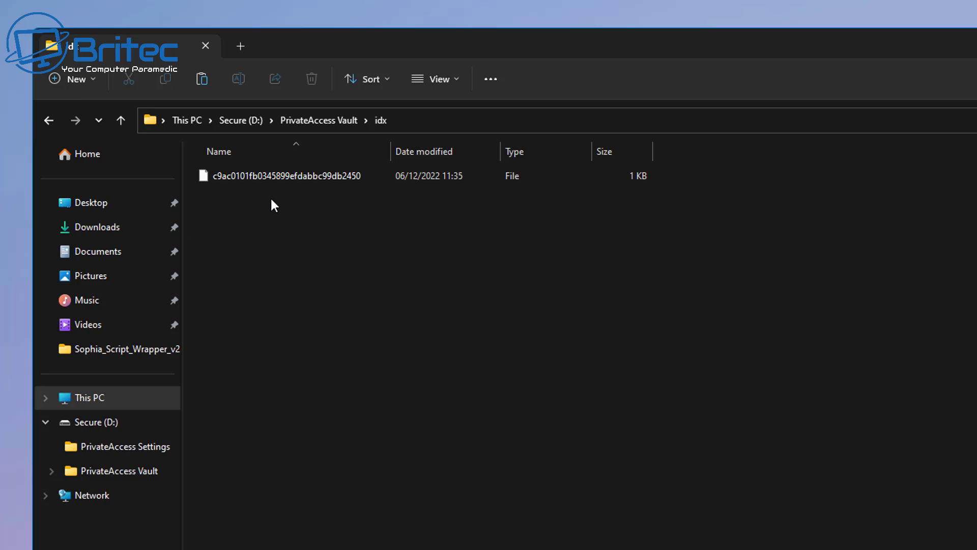
left_click(49, 120)
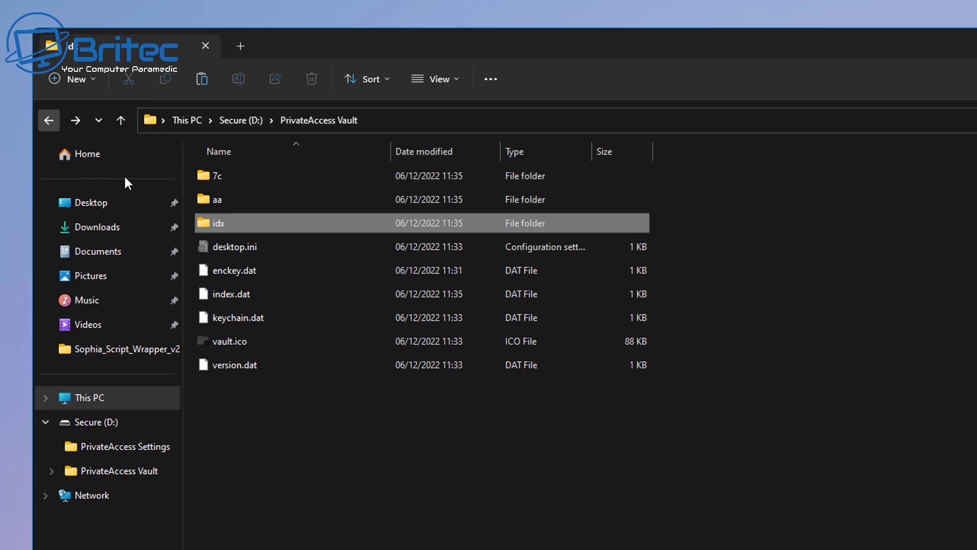
double_click(229, 203)
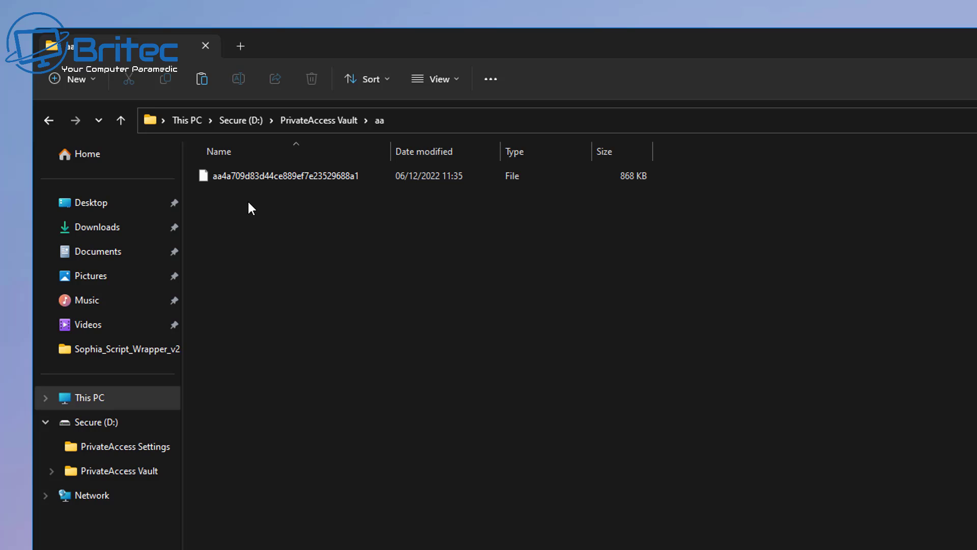
left_click(267, 178)
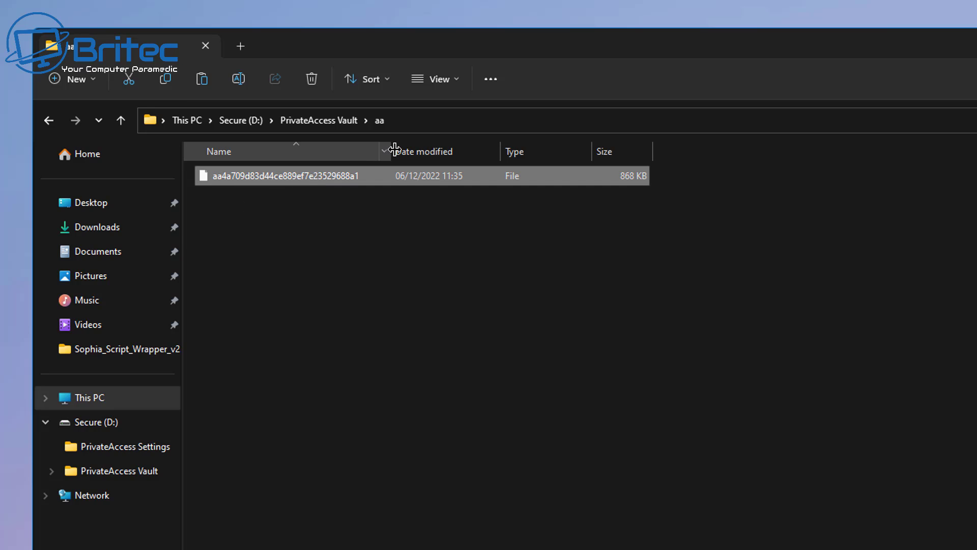
left_click_drag(394, 149, 480, 151)
right_click(288, 174)
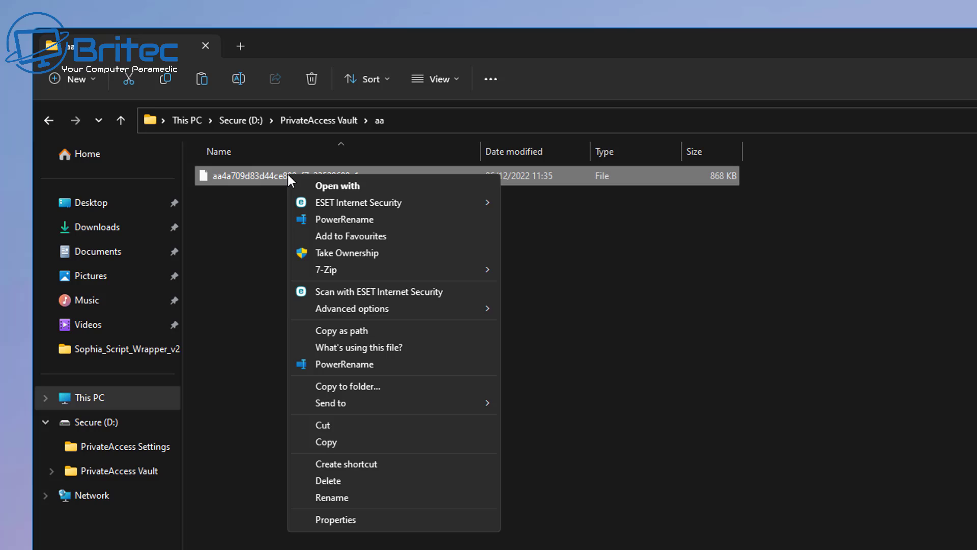
left_click(360, 186)
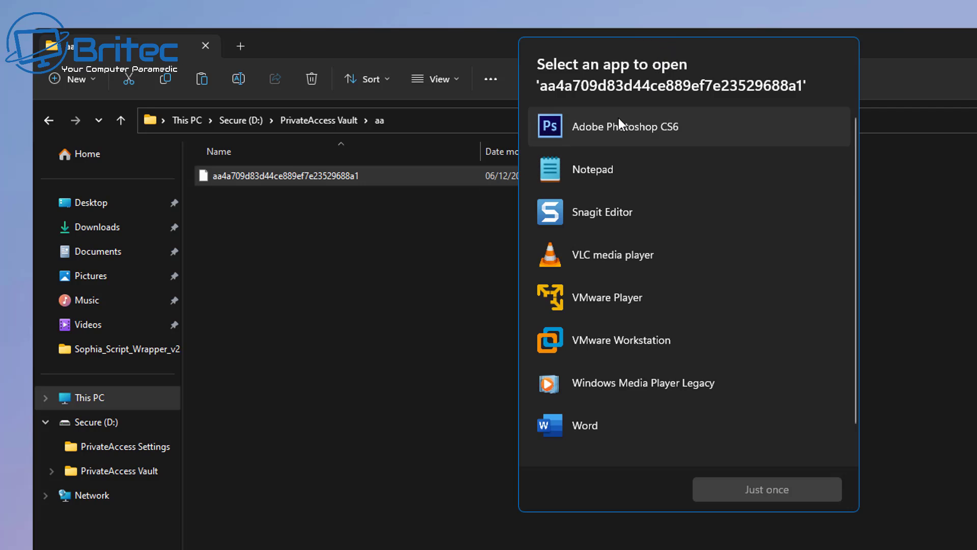
left_click(607, 130)
left_click(759, 489)
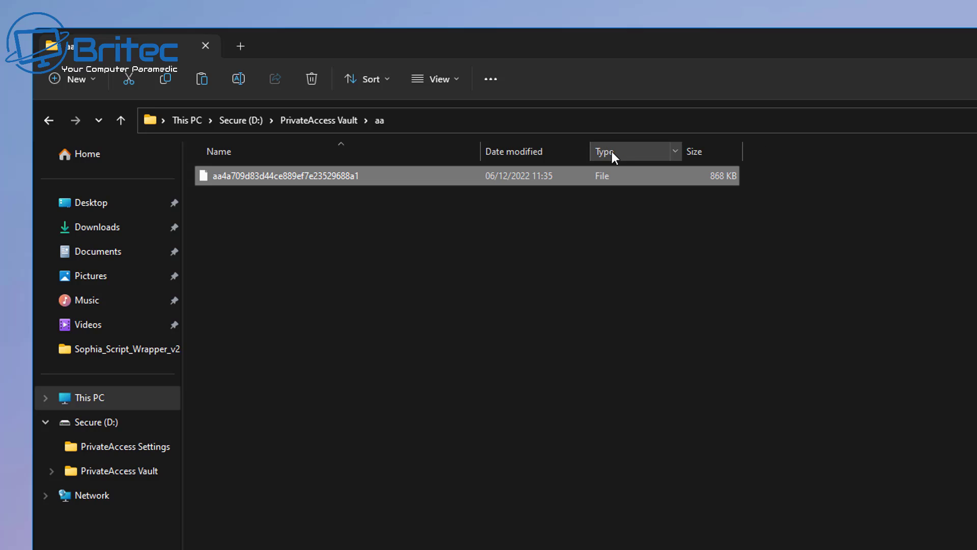
right_click(297, 174)
left_click(337, 186)
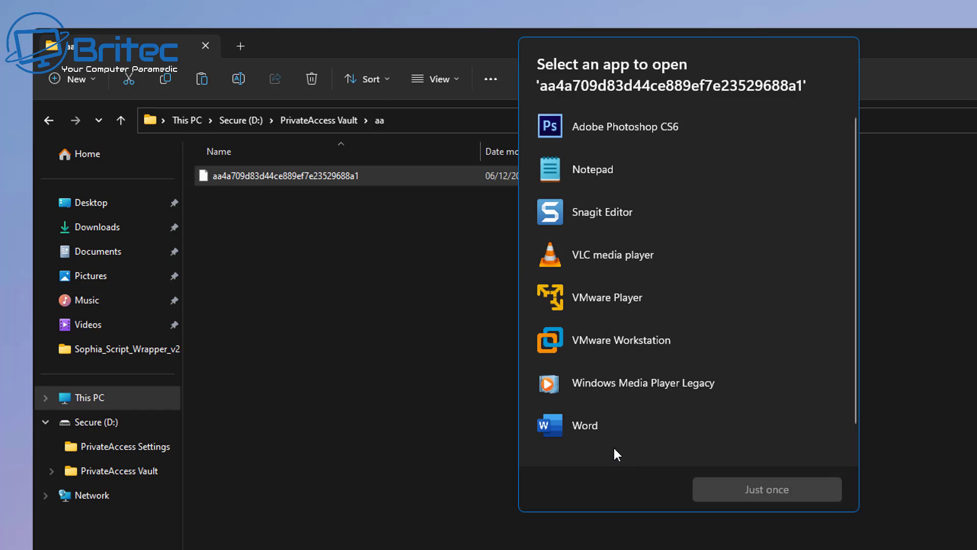
left_click(577, 426)
left_click(727, 489)
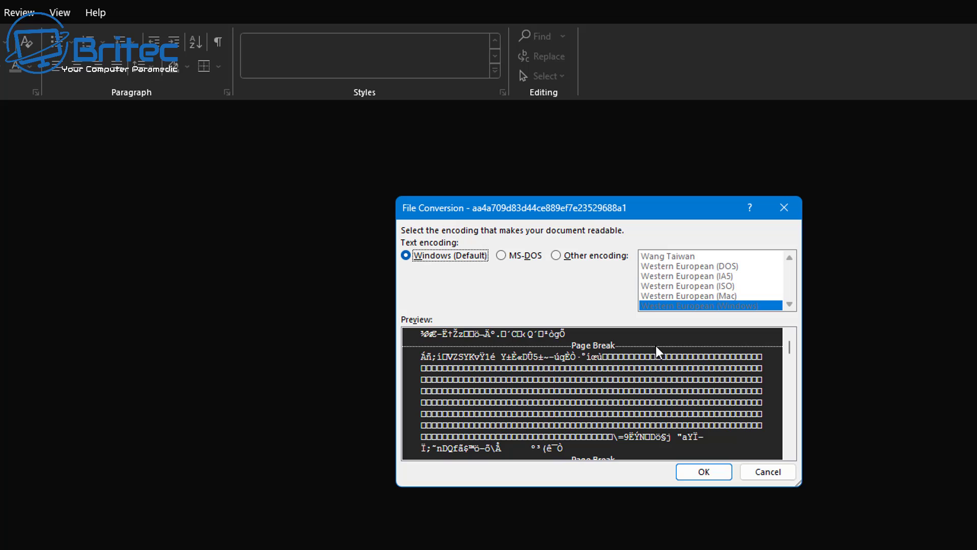
left_click(800, 209)
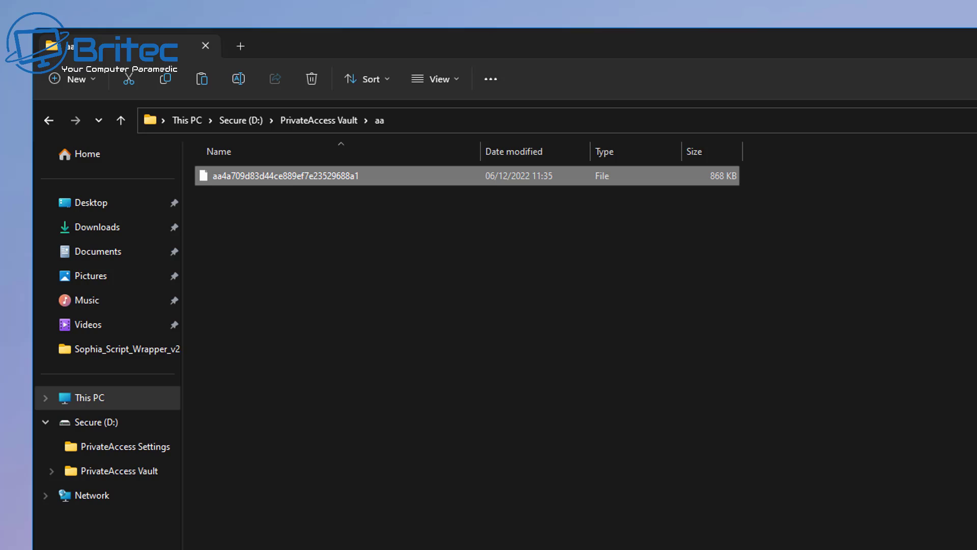
Step: Go back up to the Secure (D:) drive and launch PrivateAccess from it
left_click(49, 121)
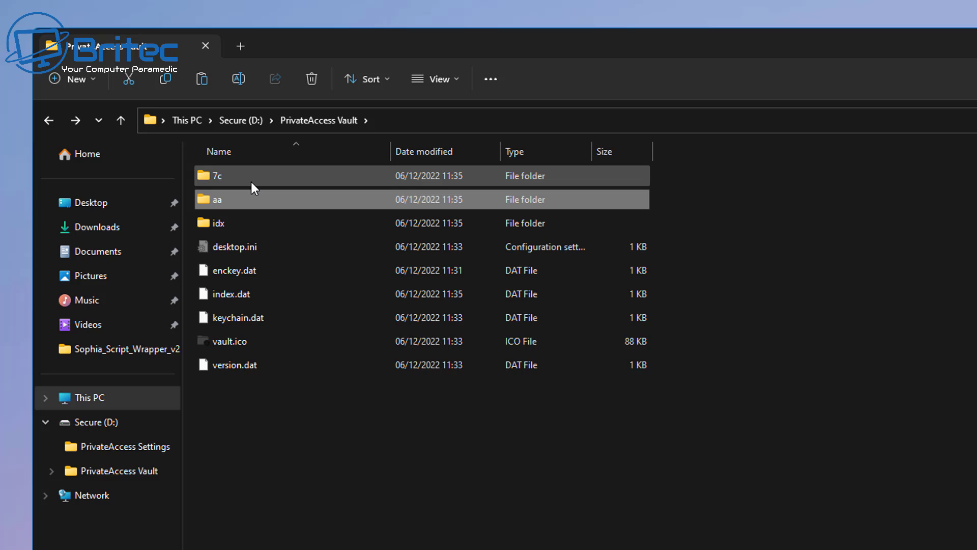
left_click(49, 121)
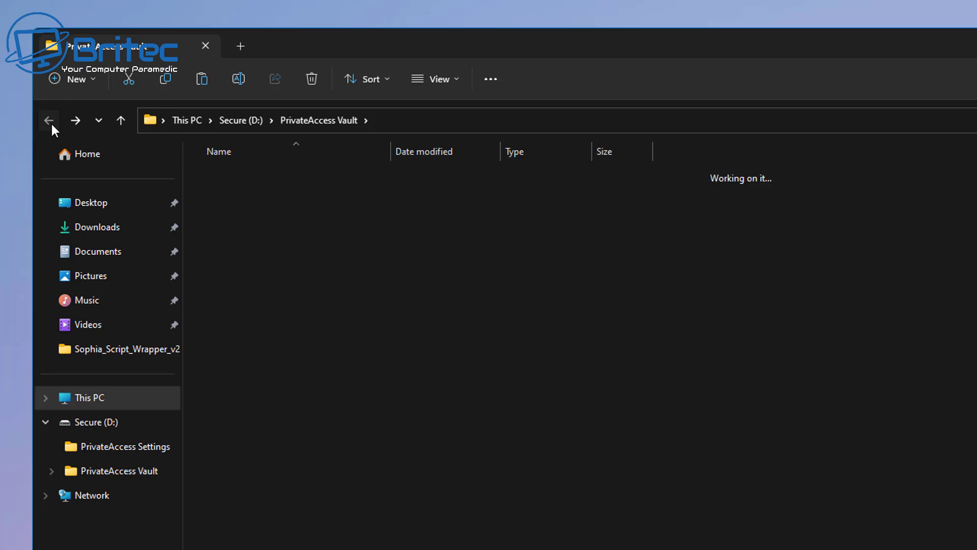
double_click(263, 224)
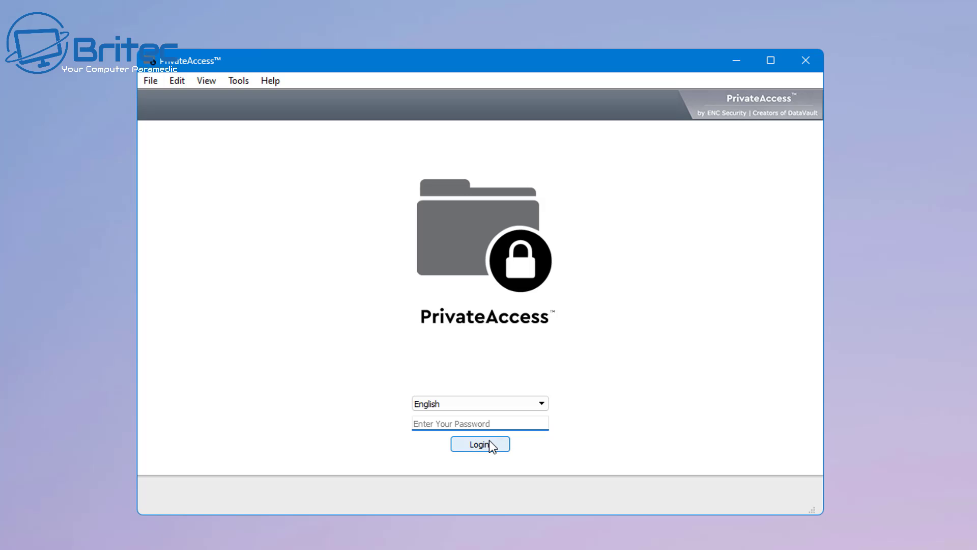
Step: Log in with the vault password and dismiss the file-protection tips
left_click(436, 423)
type("a")
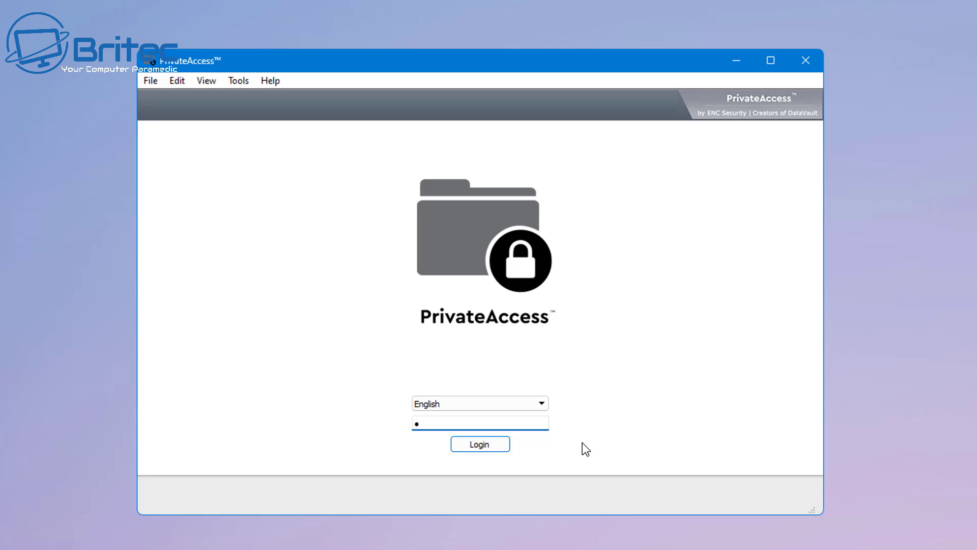
type("aaaaaaaaaaaa")
left_click(490, 450)
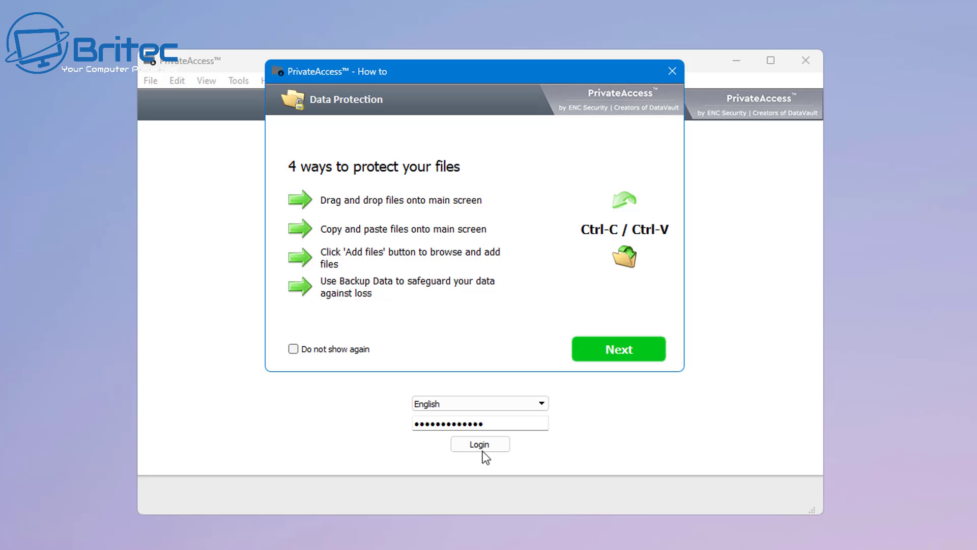
left_click(612, 351)
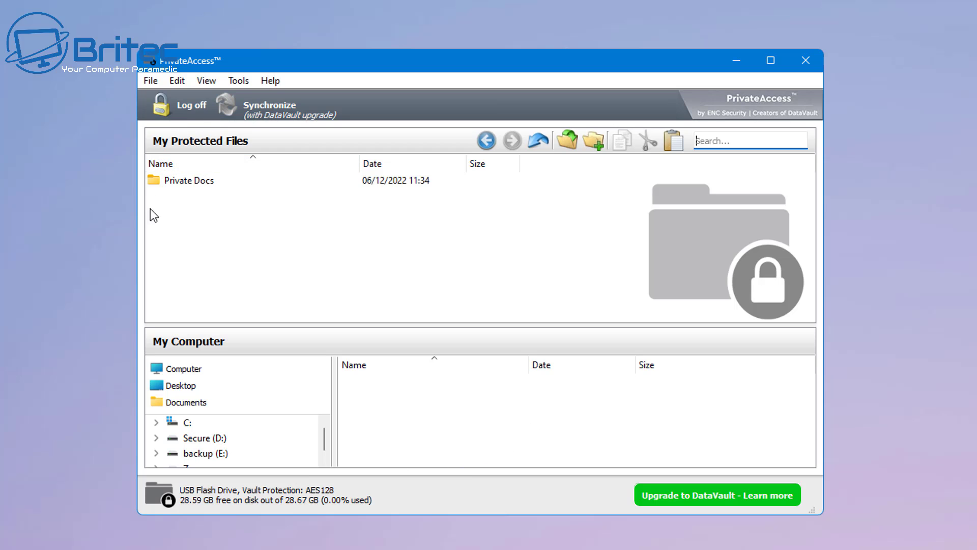
Step: Open Private Docs and view the faster WiFi and 7 Ways To Avoid PC Problems images, closing each
double_click(190, 182)
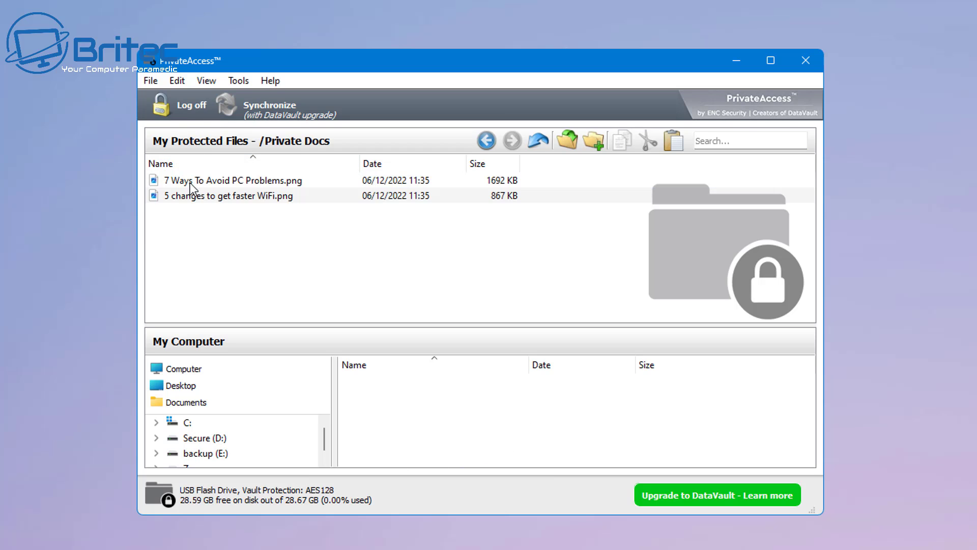
left_click(235, 201)
double_click(275, 197)
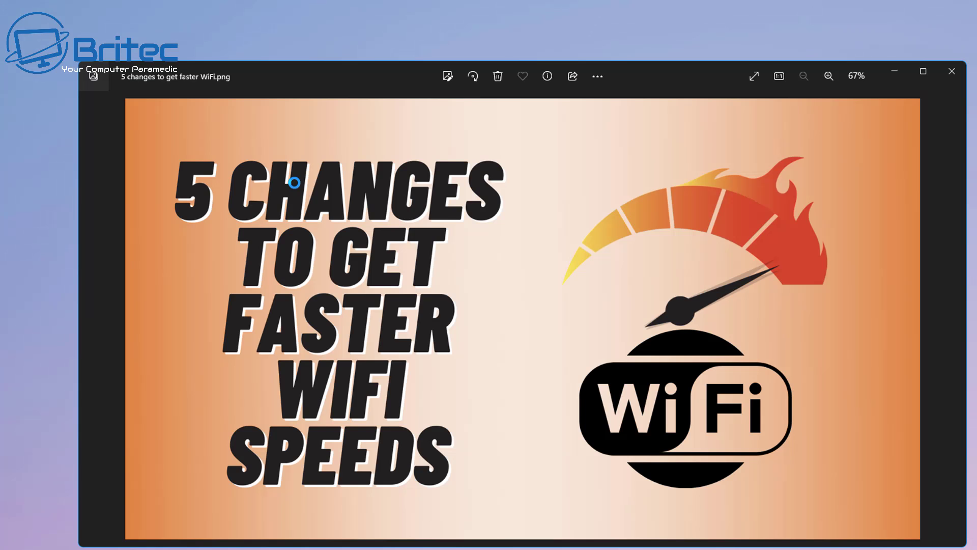
left_click(949, 76)
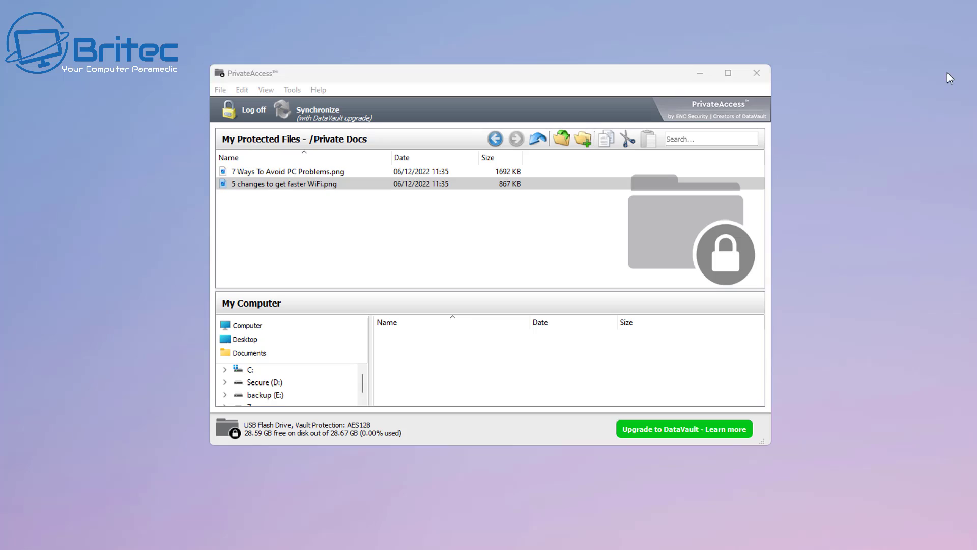
double_click(267, 172)
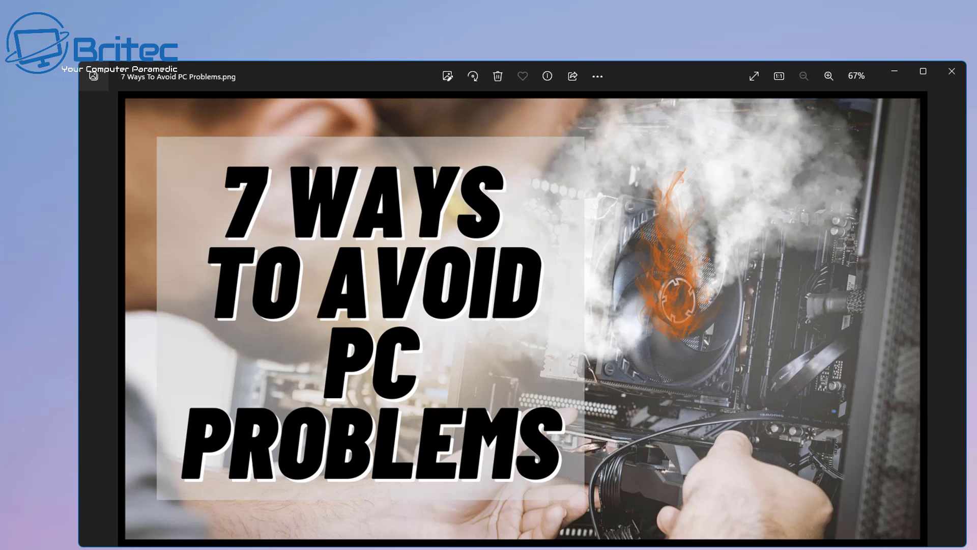
left_click(950, 73)
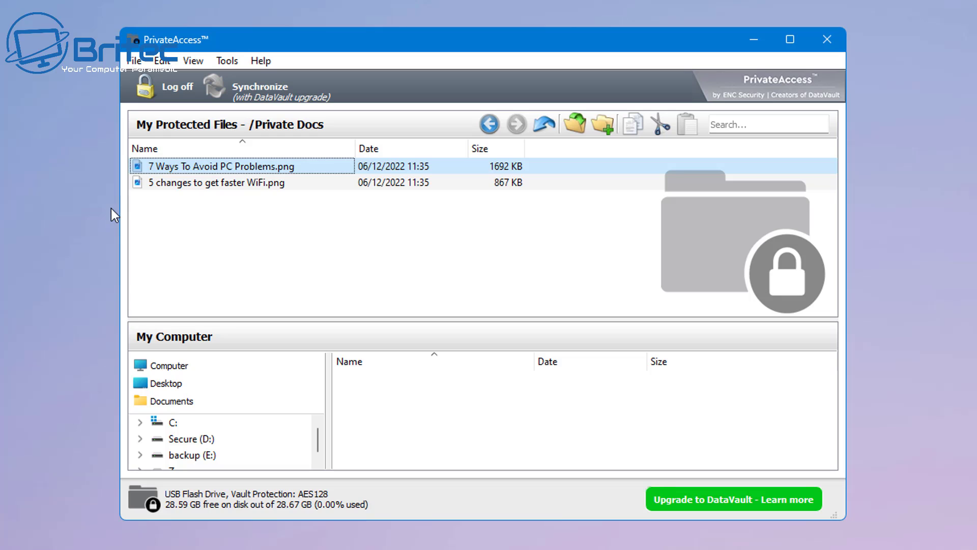
Step: Run Backup Vault from the file context menu, acknowledge the success message, and log off
right_click(182, 184)
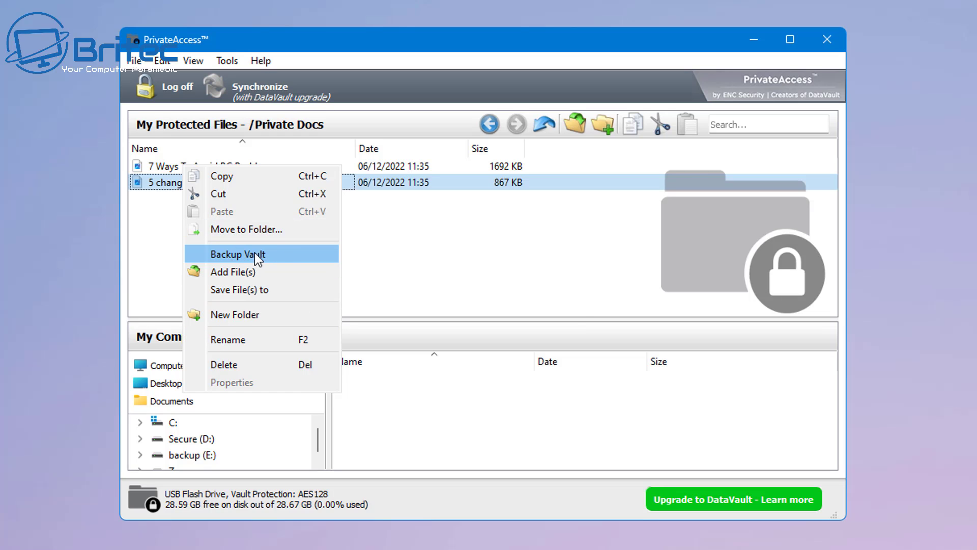
left_click(255, 253)
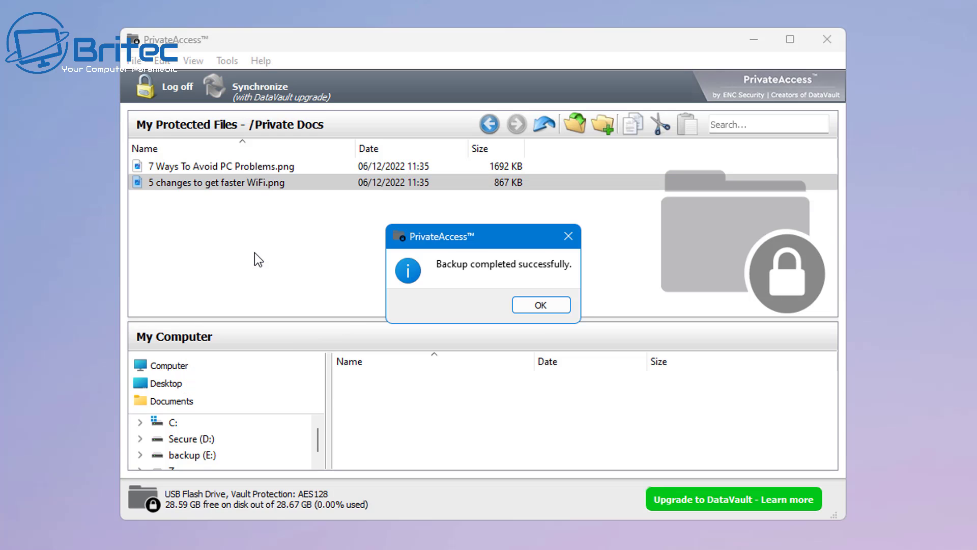
left_click(534, 307)
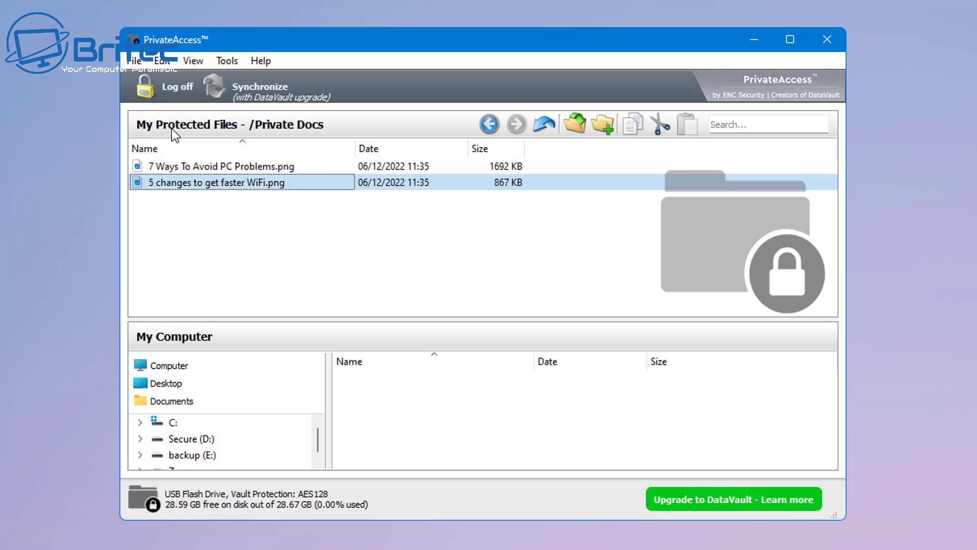
left_click(160, 96)
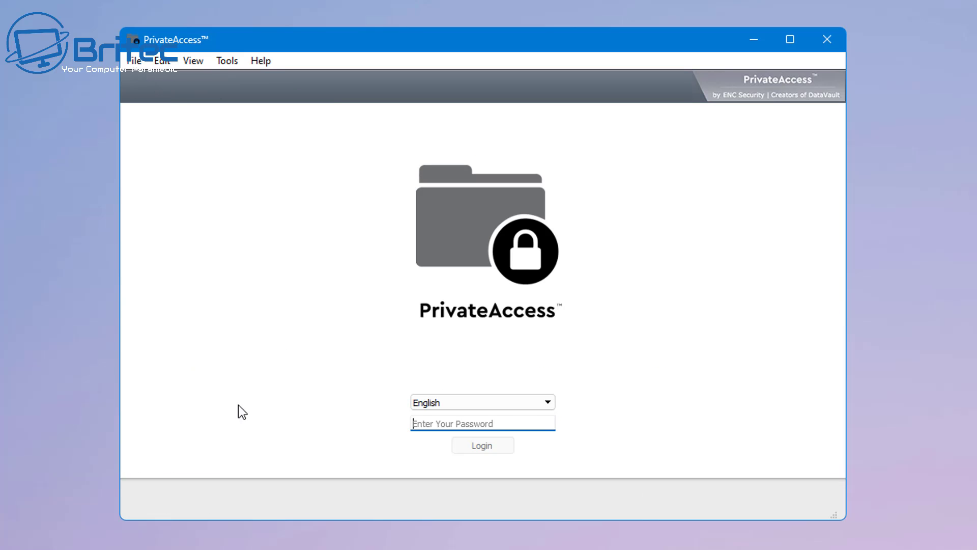
Step: Close PrivateAccess and relaunch privateaccess-win.exe from Secure (D:) in a new File Explorer window
left_click(796, 54)
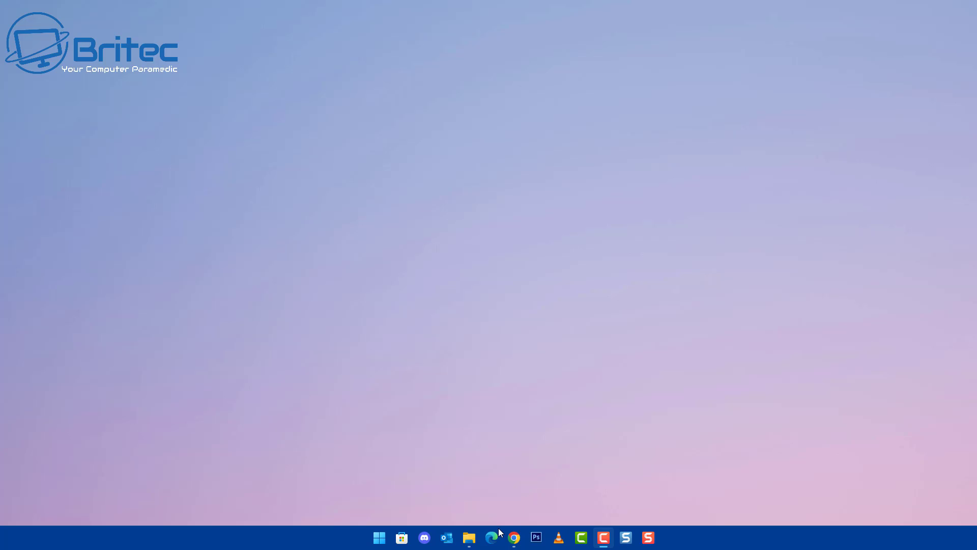
right_click(469, 537)
left_click(442, 477)
double_click(377, 129)
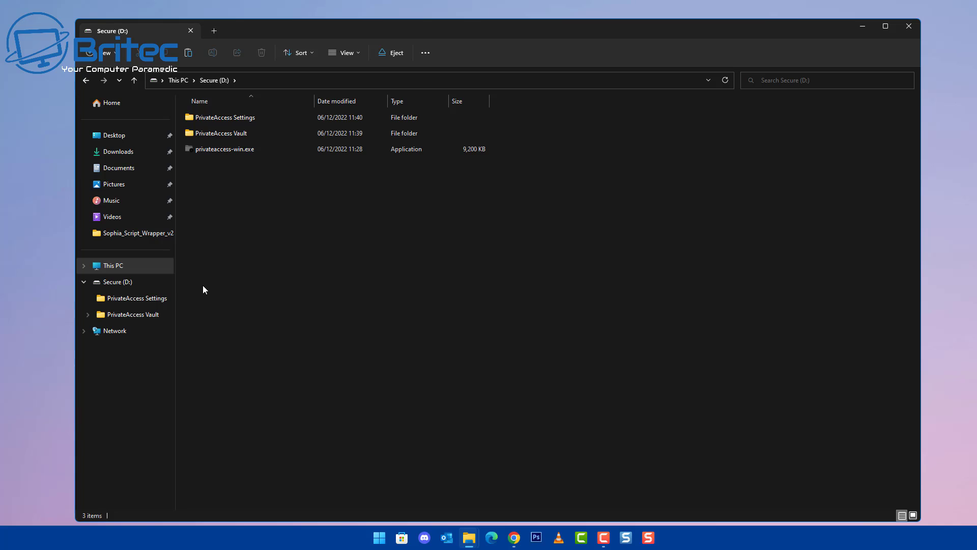
double_click(239, 151)
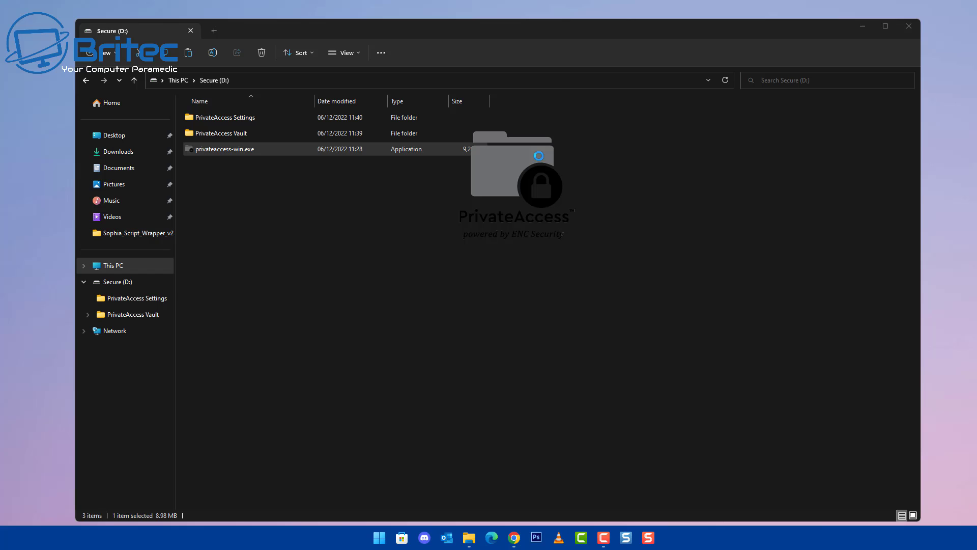
Step: Browse the Help, Tools and File menus on the locked login window without choosing anything
left_click(863, 27)
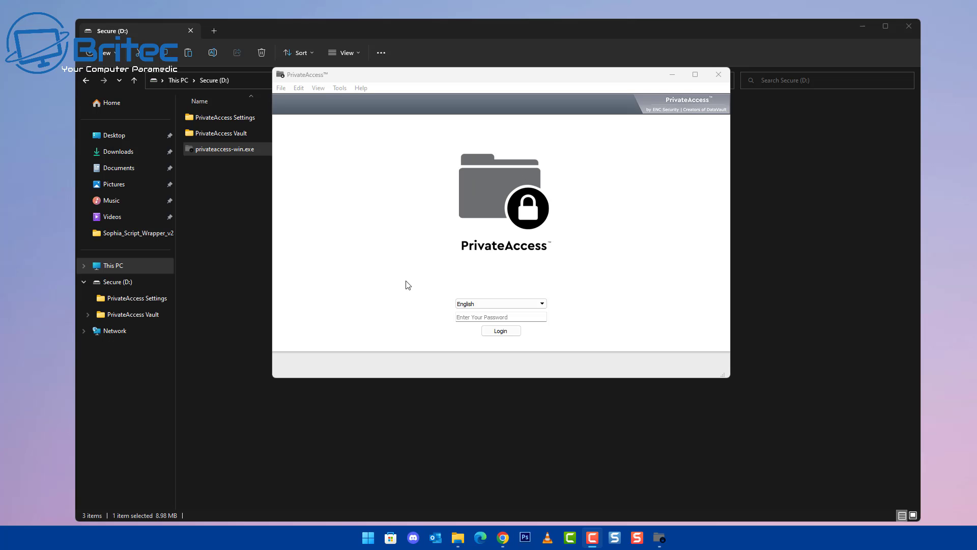
left_click(470, 317)
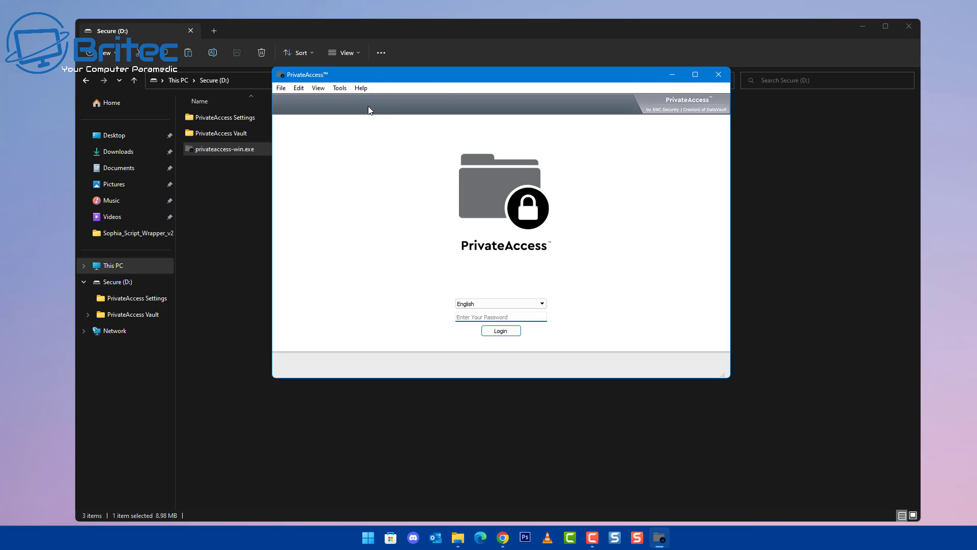
left_click(362, 88)
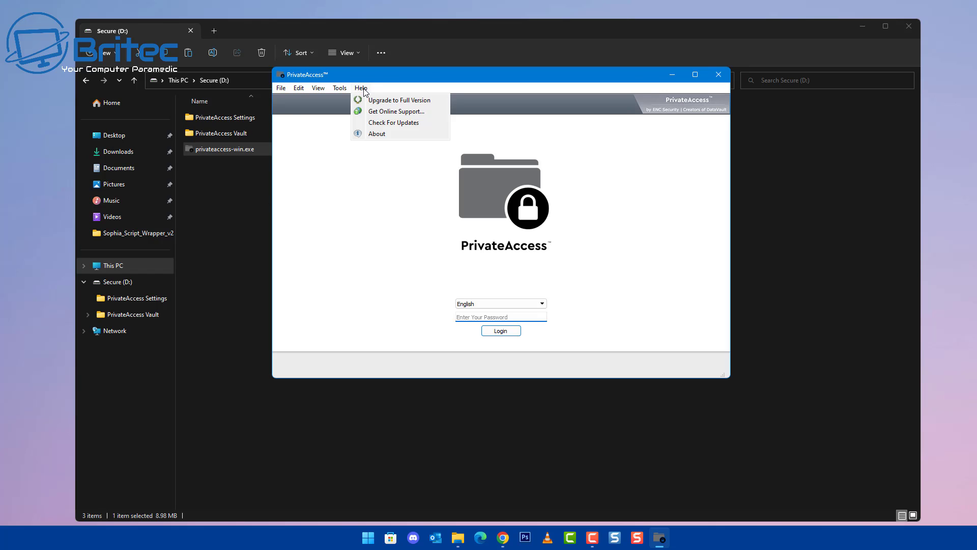
mouse_move(344, 89)
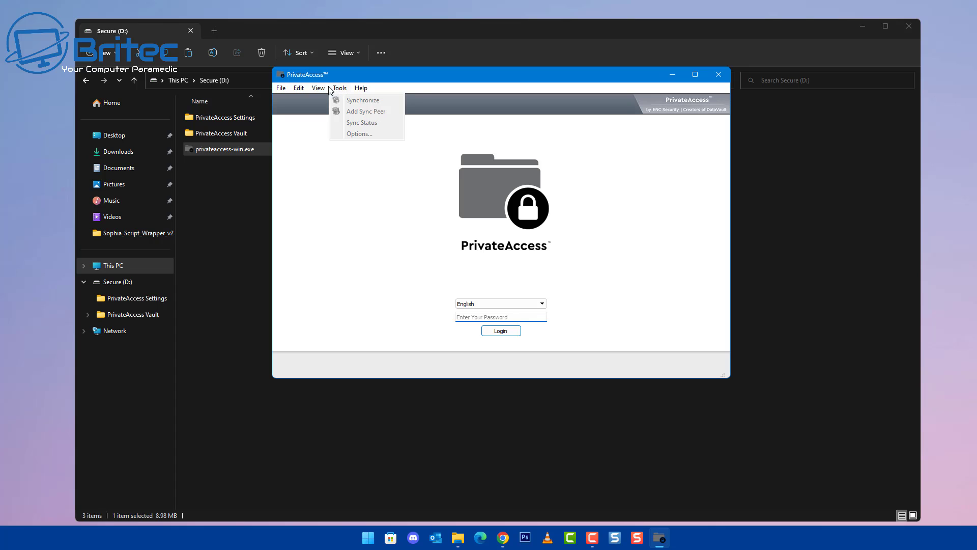
mouse_move(281, 88)
mouse_move(305, 101)
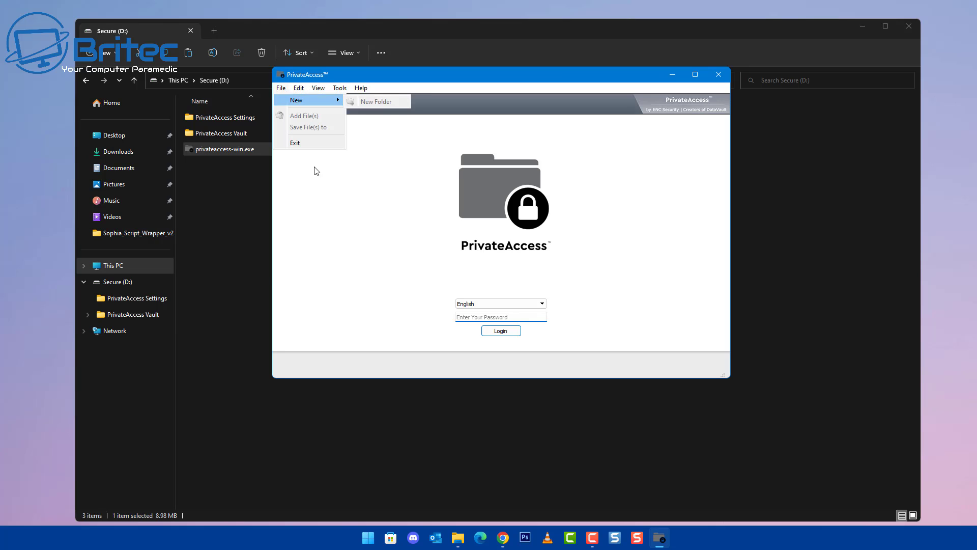
left_click(316, 171)
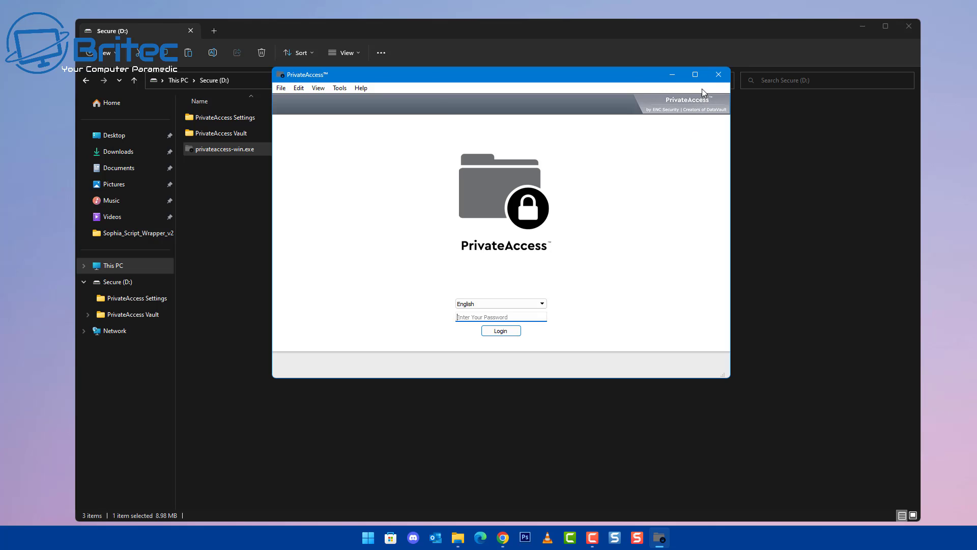
Step: Close PrivateAccess and bring up the Format dialog for the Secure (D:) drive
left_click(719, 75)
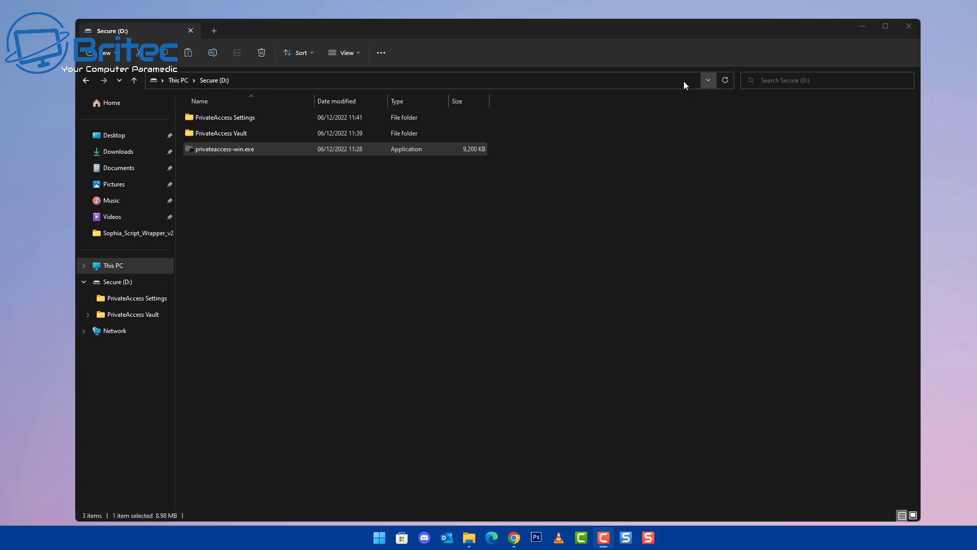
left_click(86, 80)
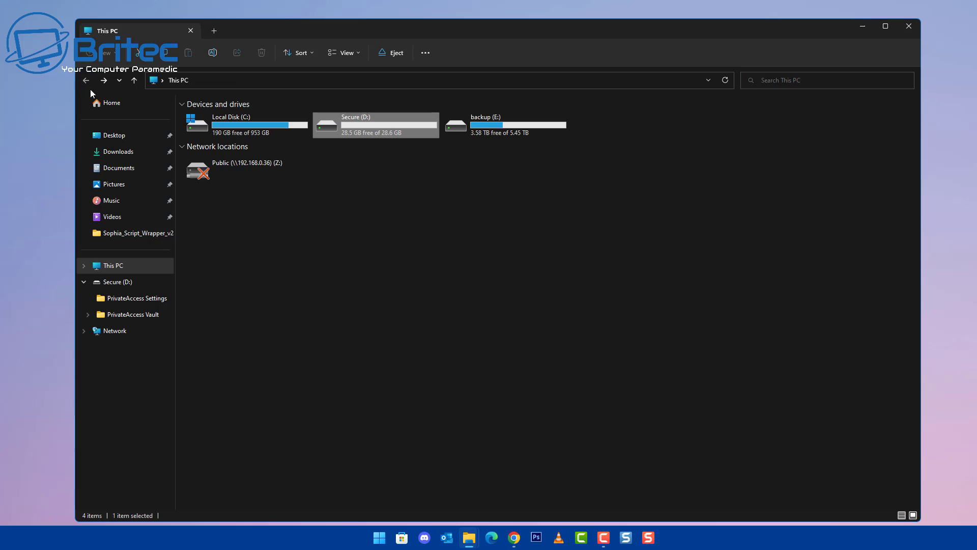
right_click(350, 125)
left_click(395, 301)
left_click_drag(183, 160, 390, 180)
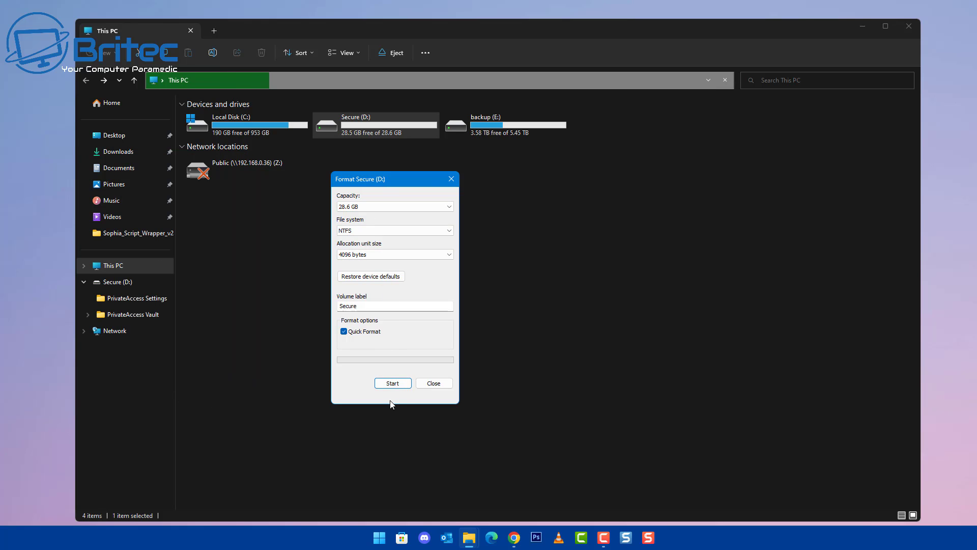
Step: Run the NTFS quick format, confirm erasing all data, then open the now-empty D: drive
left_click(395, 385)
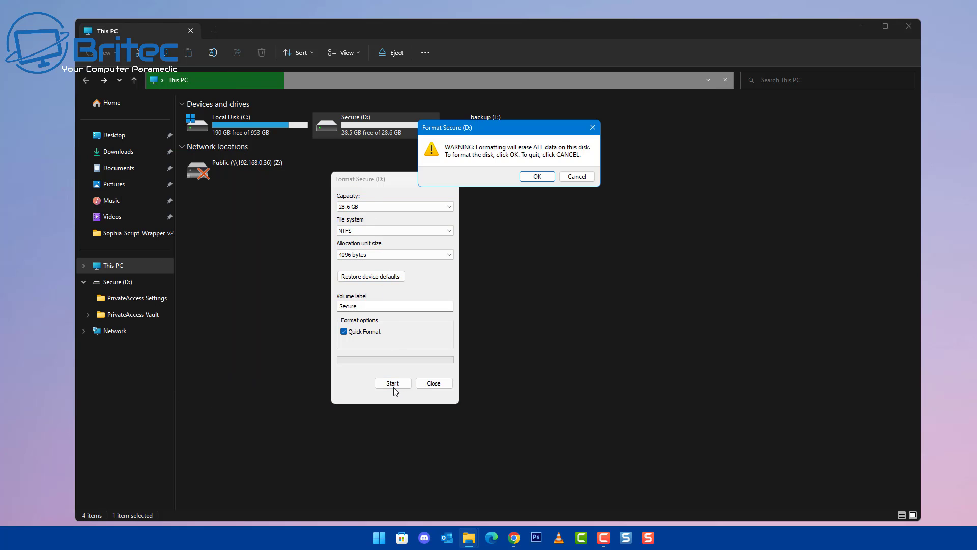
left_click(536, 177)
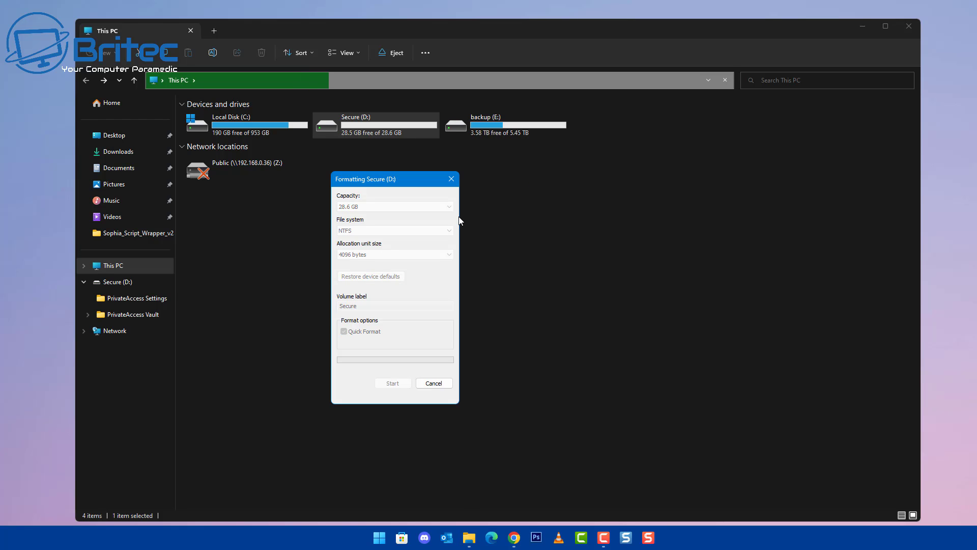
left_click(576, 177)
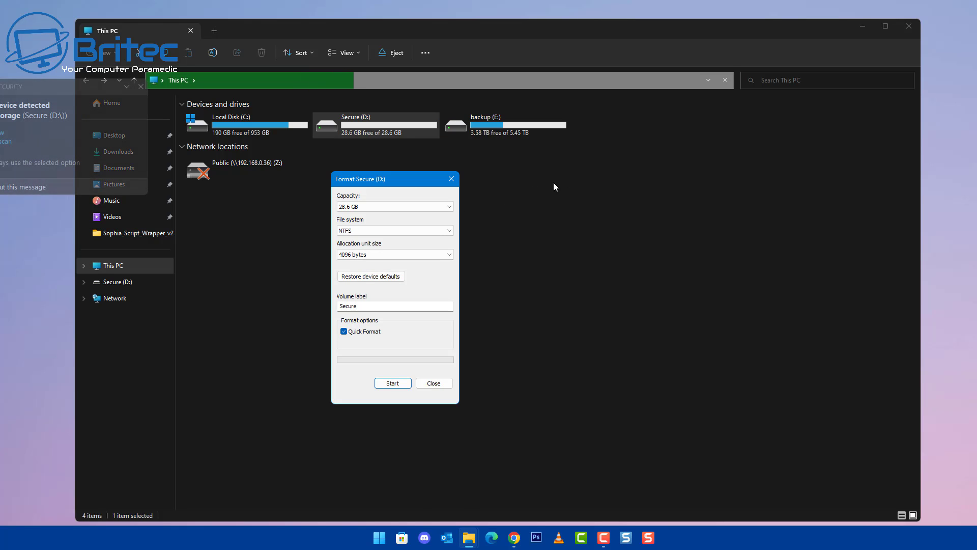
left_click(142, 87)
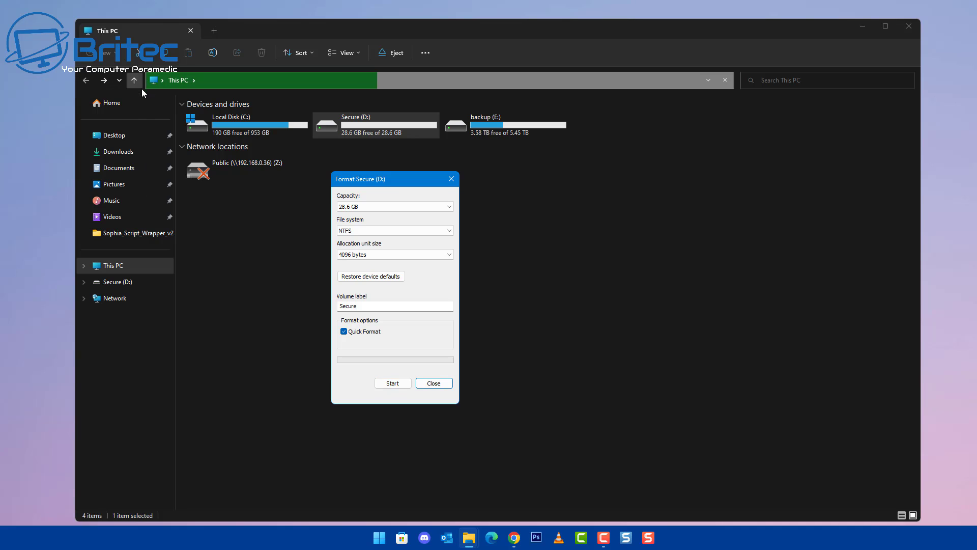
left_click(451, 179)
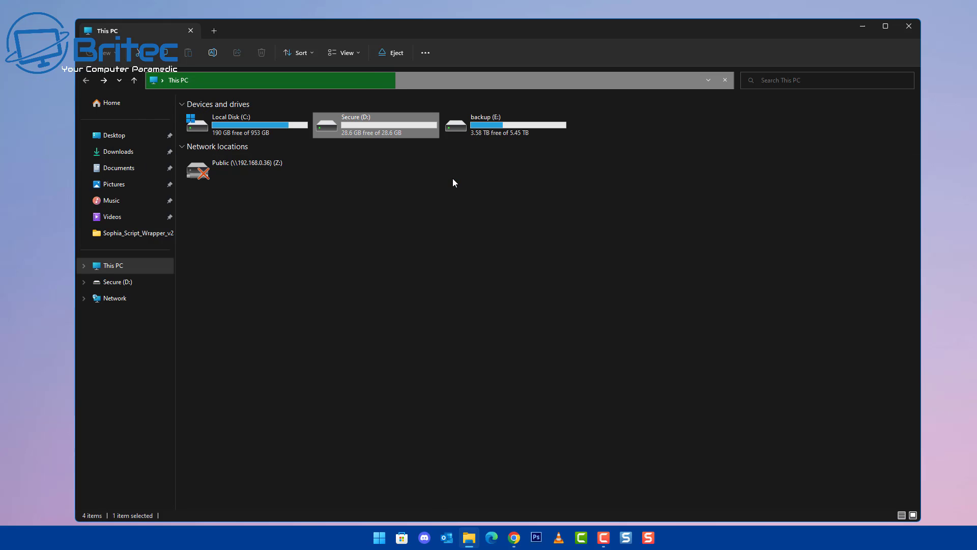
double_click(357, 127)
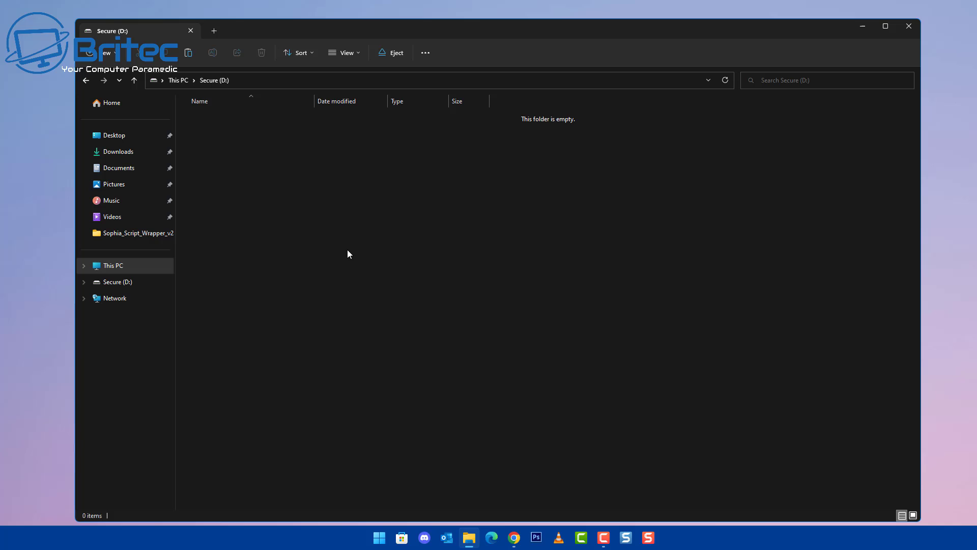
left_click(909, 25)
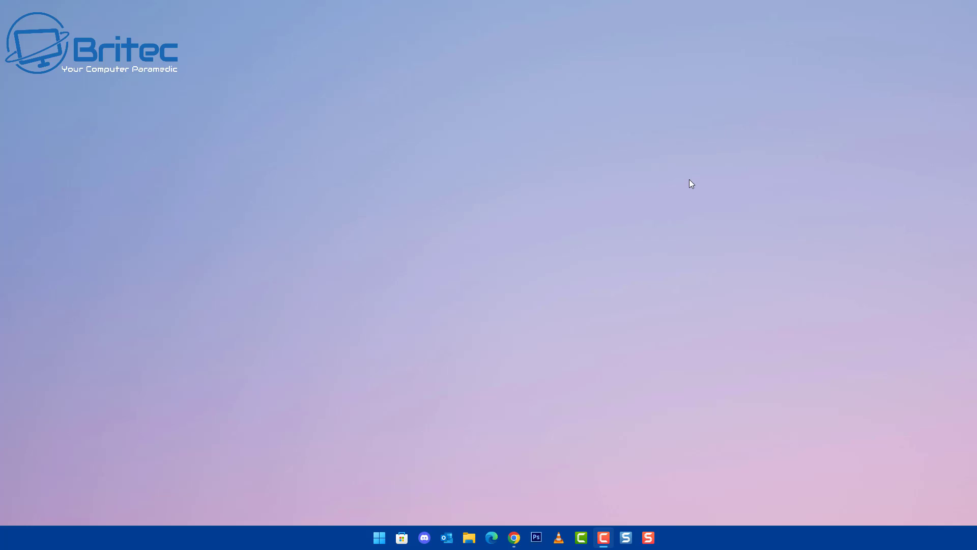